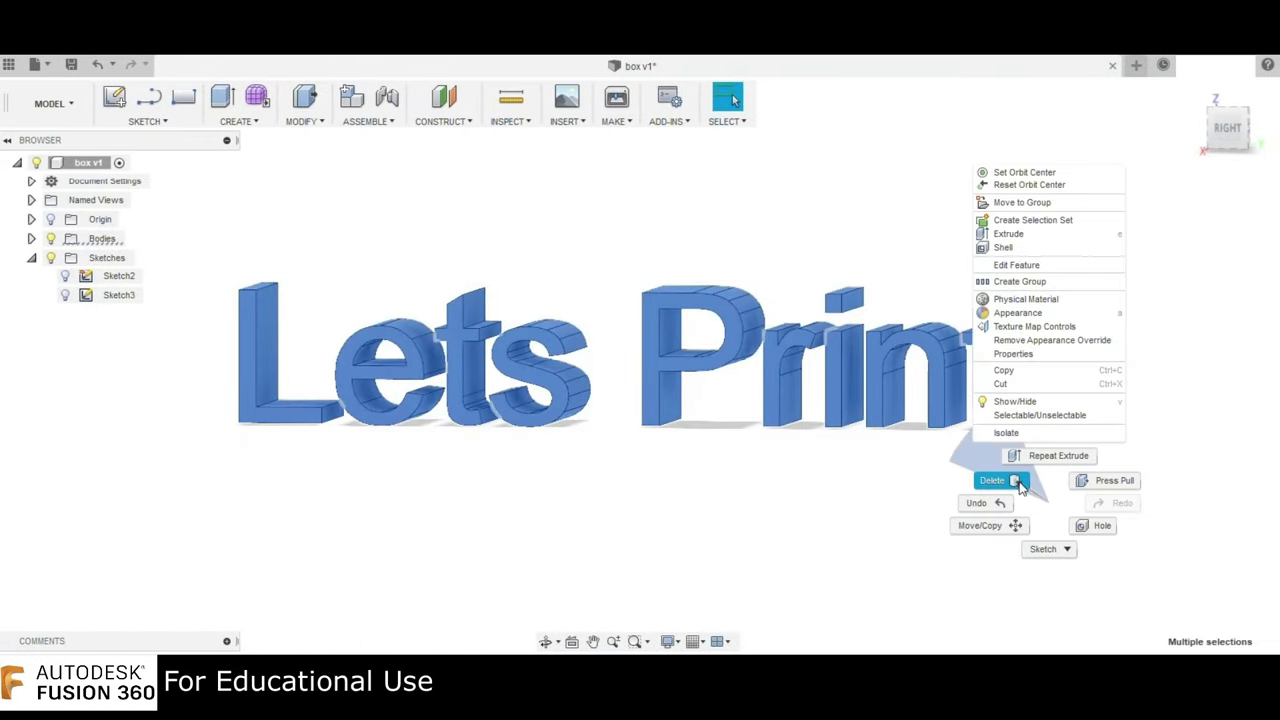
- Delete the lettering bodies and create a 20 × 20 × 20 mm box on the ground plane
{"action": "left_click", "coordinate": [1016, 481]}
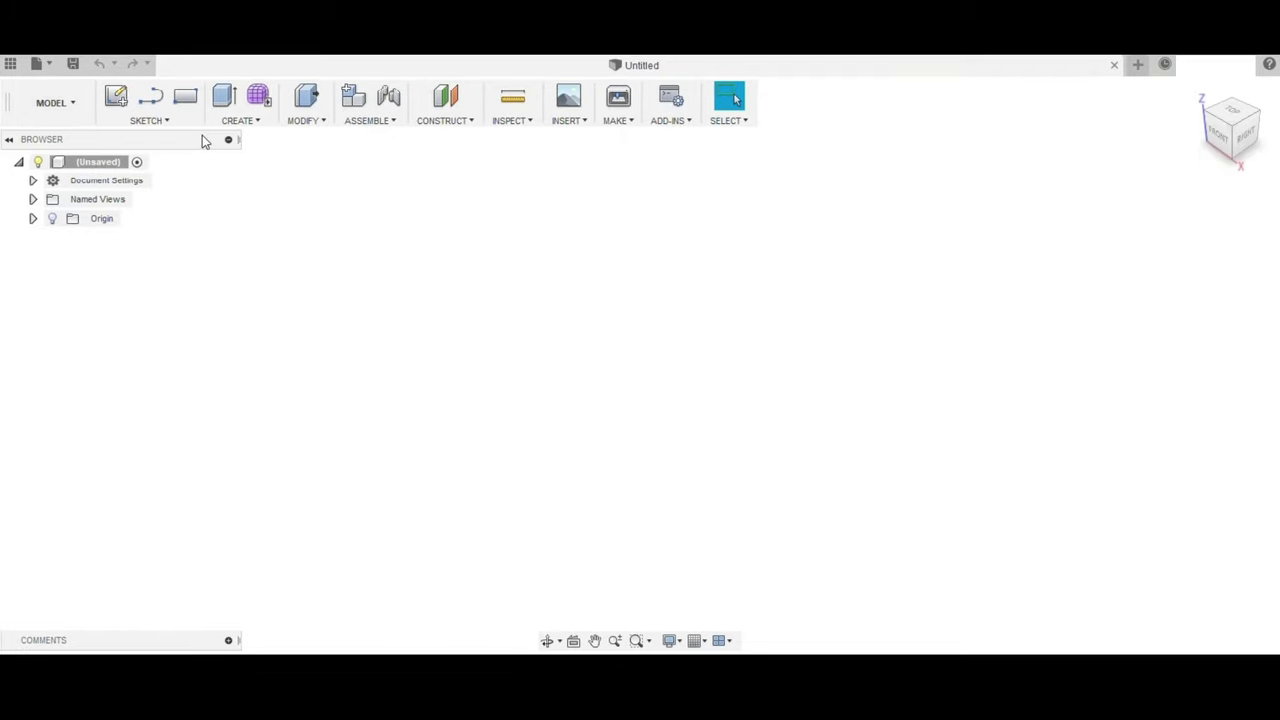
{"action": "left_click", "coordinate": [52, 102]}
{"action": "left_click", "coordinate": [80, 142]}
{"action": "left_click", "coordinate": [240, 120]}
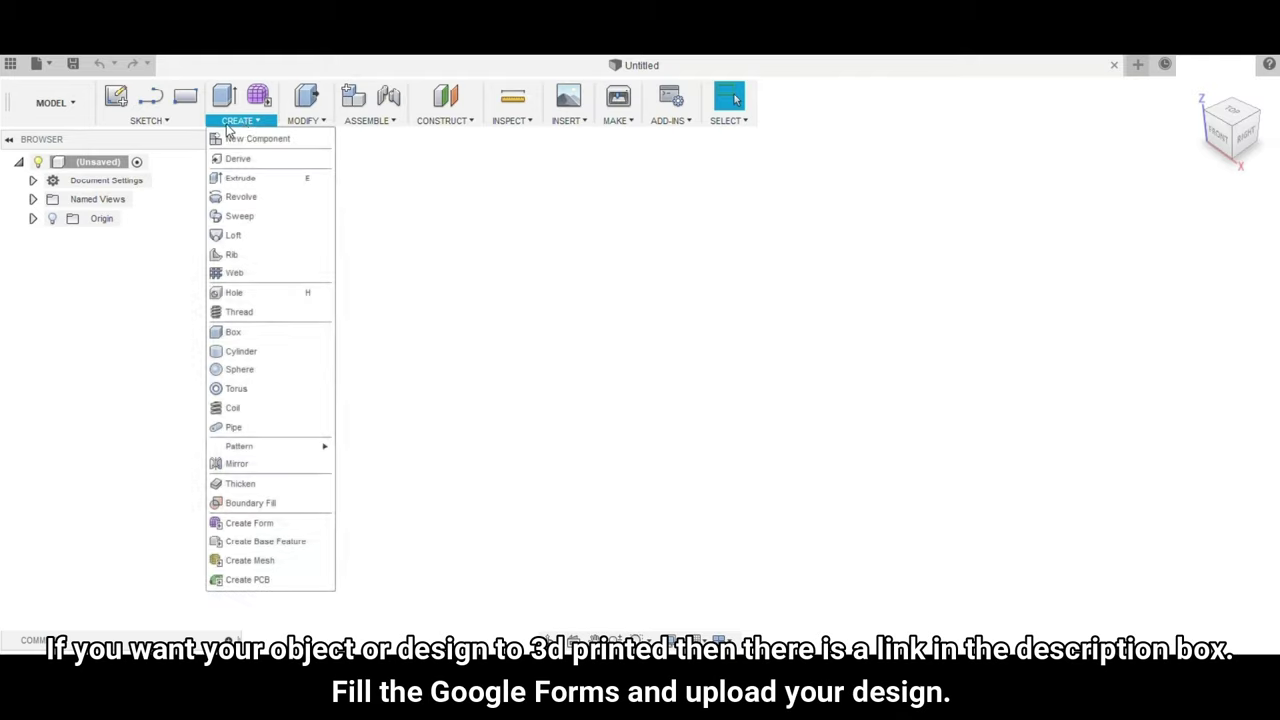
{"action": "mouse_move", "coordinate": [234, 125]}
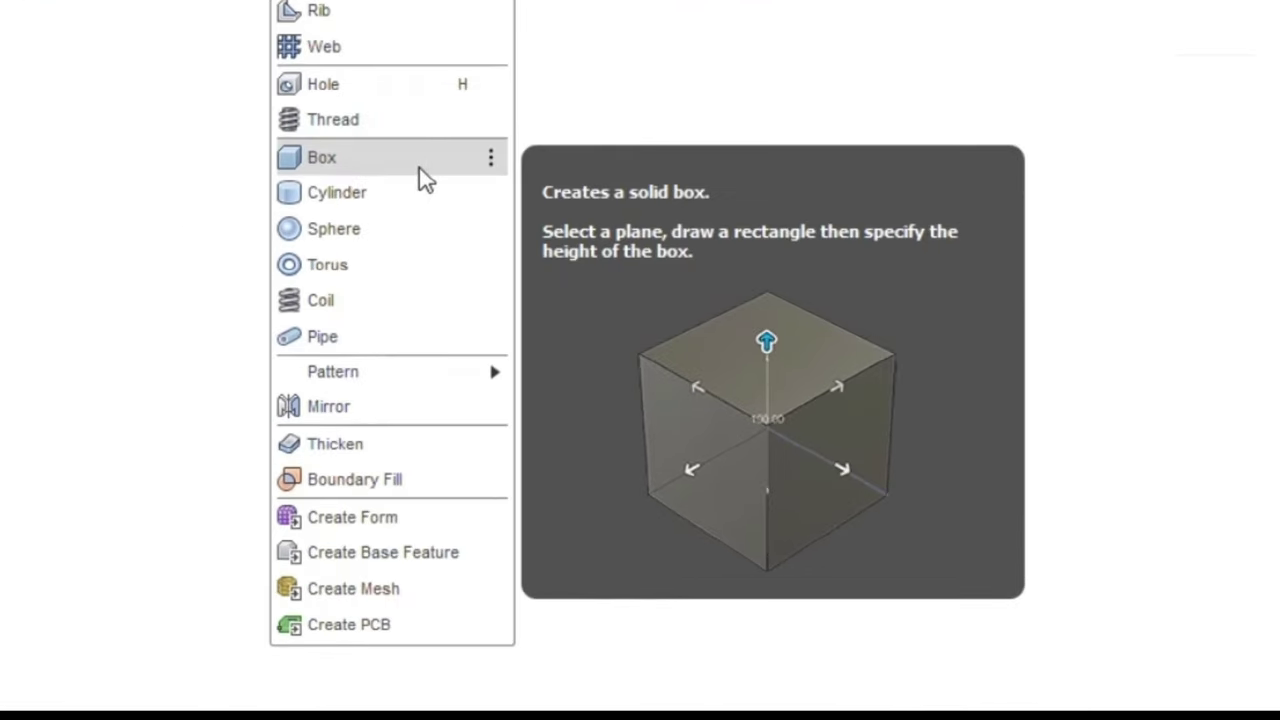
{"action": "left_click", "coordinate": [420, 160]}
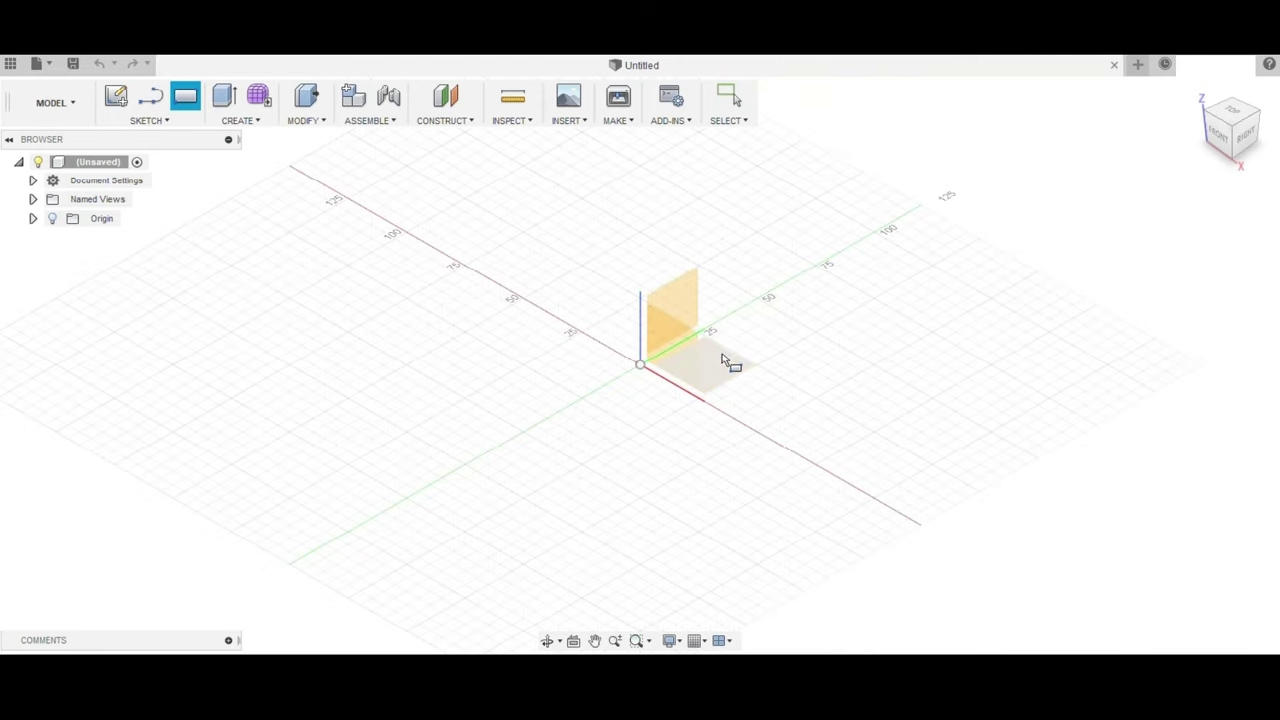
{"action": "left_click", "coordinate": [717, 363]}
{"action": "left_click", "coordinate": [640, 365]}
{"action": "left_click", "coordinate": [648, 420]}
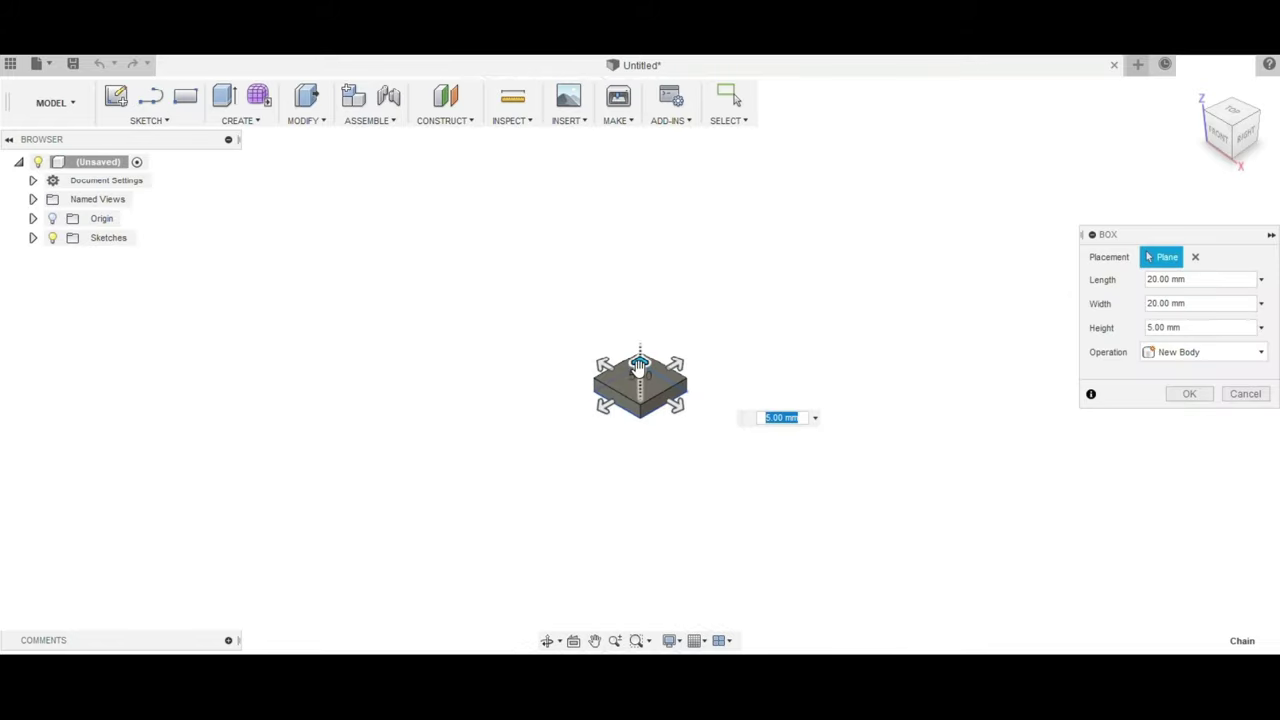
{"action": "type", "text": "20"}
{"action": "left_click", "coordinate": [1032, 406]}
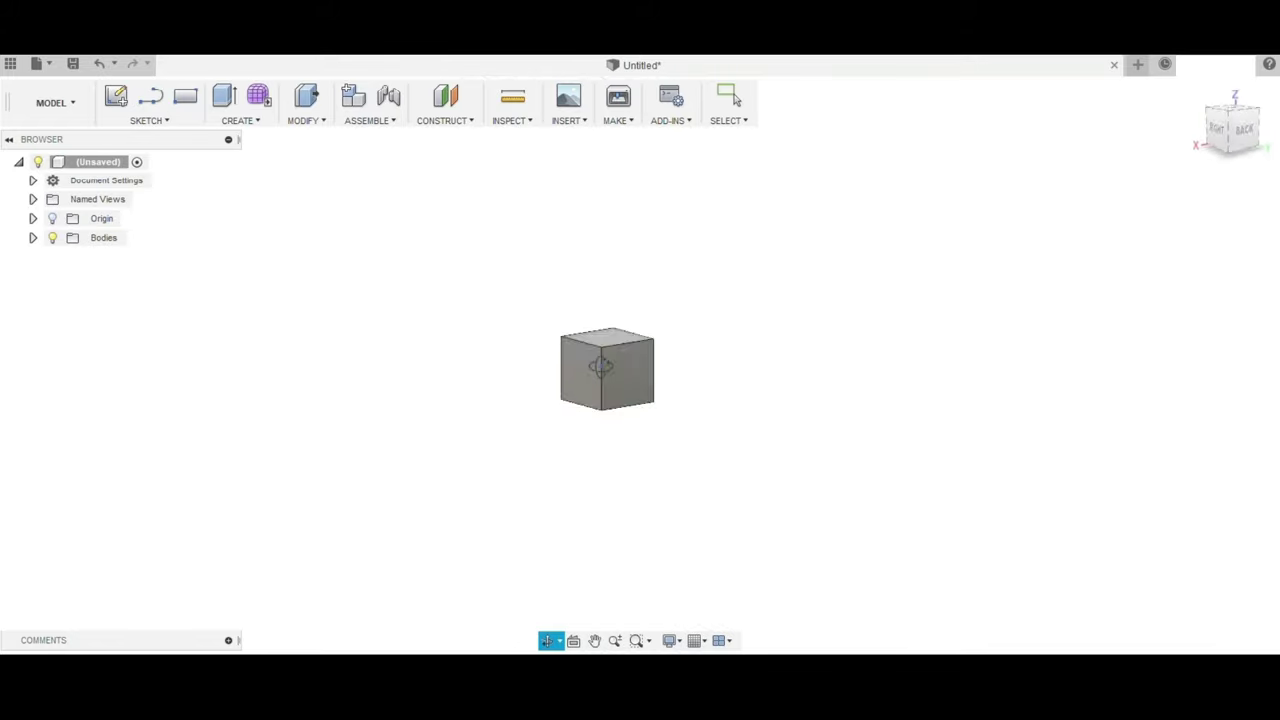
- Shell the cube by removing its top face with 2 mm walls, then open Body1's context menu
{"action": "left_click", "coordinate": [306, 122]}
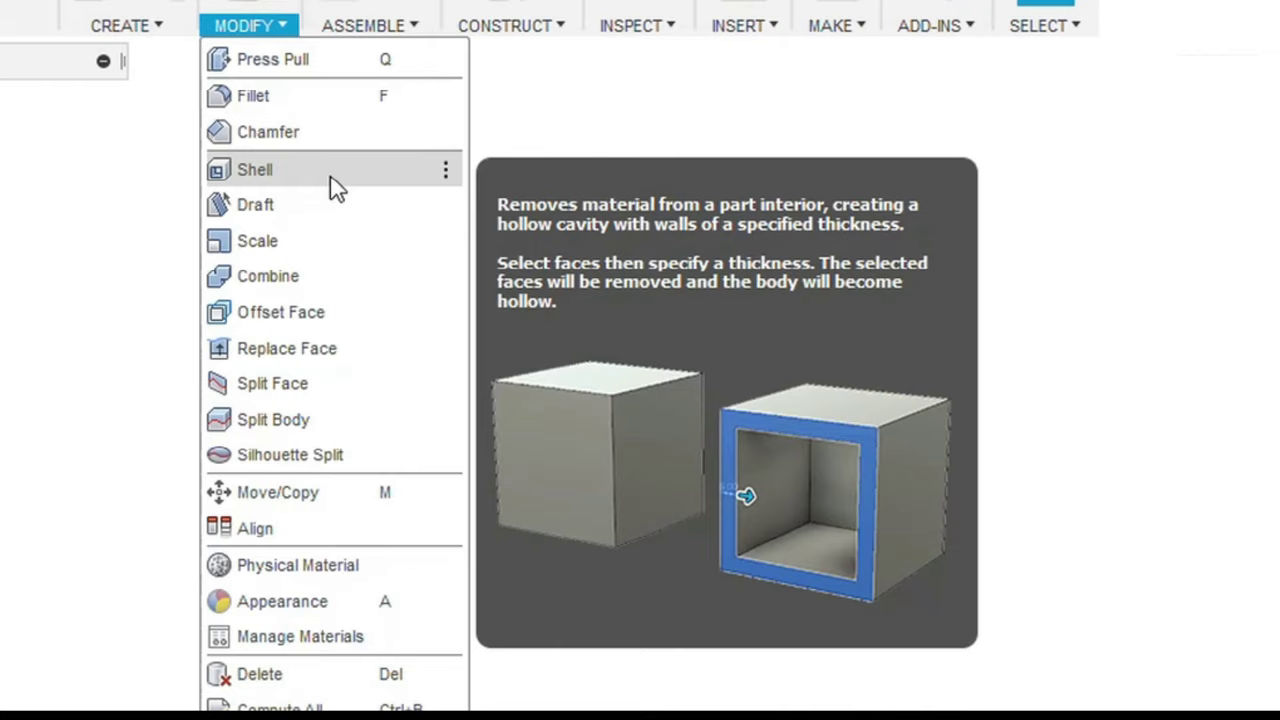
{"action": "left_click", "coordinate": [300, 172]}
{"action": "left_click", "coordinate": [600, 348]}
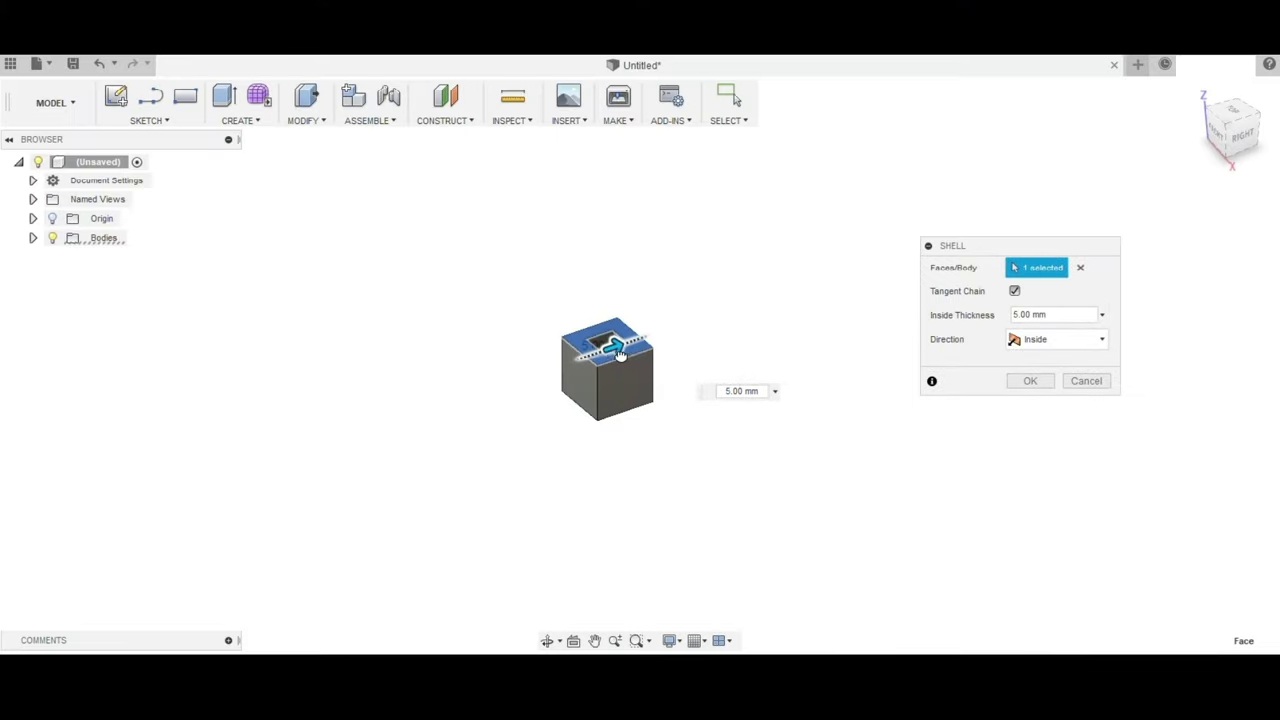
{"action": "type", "text": "5"}
{"action": "scroll", "coordinate": [636, 352], "scroll_direction": "up", "scroll_amount": 5}
{"action": "left_click_drag", "start_coordinate": [492, 358], "coordinate": [451, 366]}
{"action": "middle_click_drag", "start_coordinate": [451, 366], "coordinate": [638, 306], "text": "shift"}
{"action": "middle_click_drag", "start_coordinate": [805, 292], "coordinate": [640, 320], "text": "shift"}
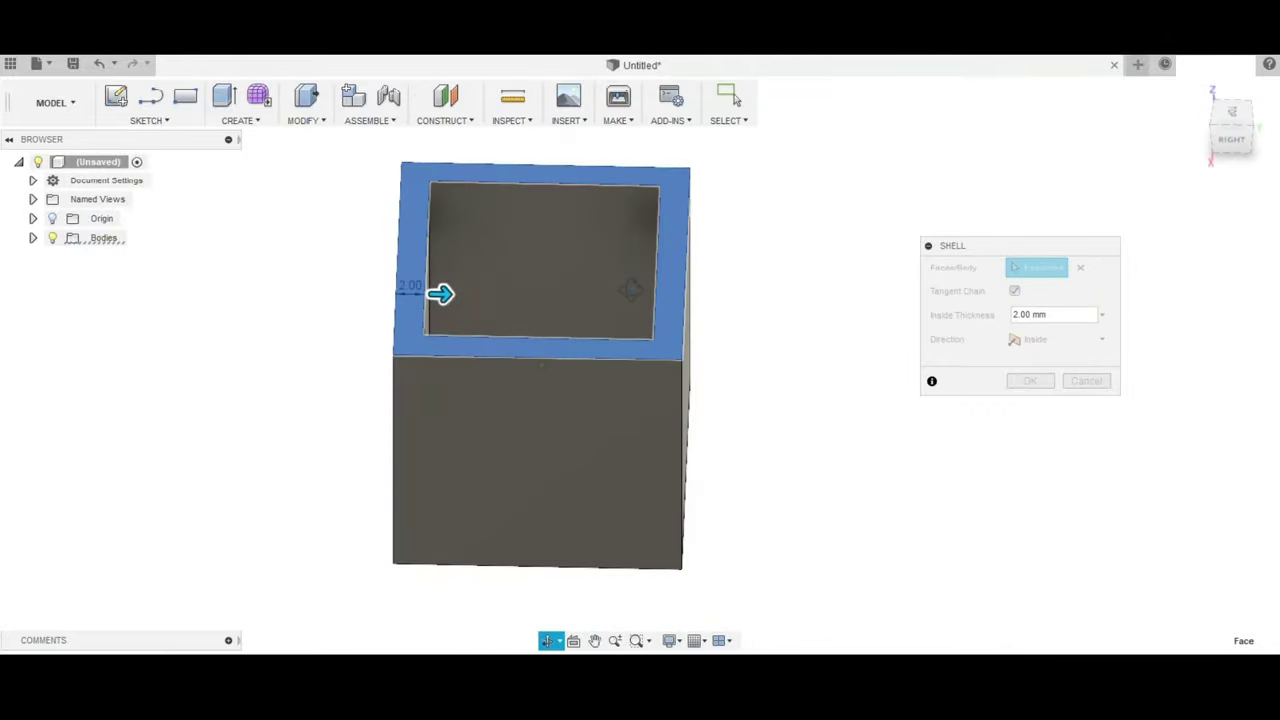
{"action": "left_click", "coordinate": [1029, 381]}
{"action": "mouse_move", "coordinate": [794, 494]}
{"action": "middle_mouse_down", "text": "shift"}
{"action": "mouse_move", "coordinate": [374, 474]}
{"action": "mouse_move", "coordinate": [846, 491]}
{"action": "mouse_move", "coordinate": [718, 418]}
{"action": "mouse_move", "coordinate": [700, 370]}
{"action": "middle_mouse_up", "text": "shift"}
{"action": "left_click", "coordinate": [32, 237]}
{"action": "right_click", "coordinate": [128, 257]}
- Delete the hollow box body and start a new sketch on a plane
{"action": "left_click", "coordinate": [165, 479]}
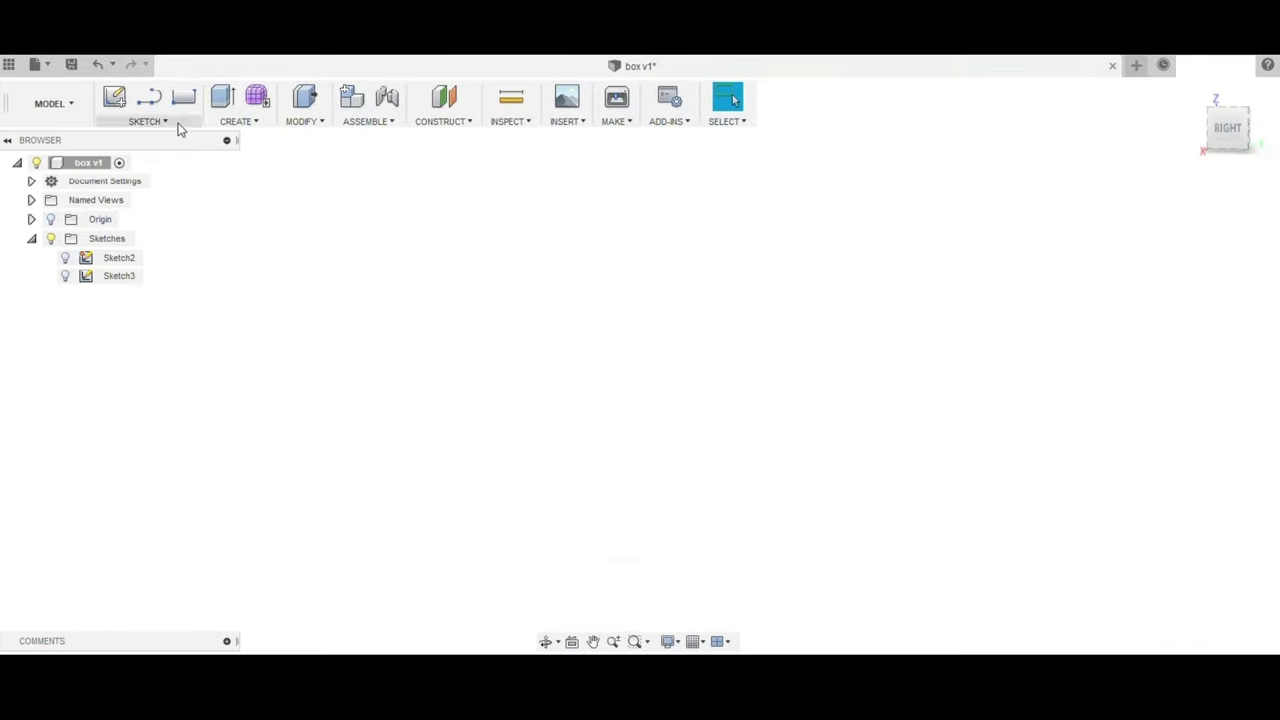
{"action": "left_click", "coordinate": [178, 128]}
{"action": "left_click", "coordinate": [176, 138]}
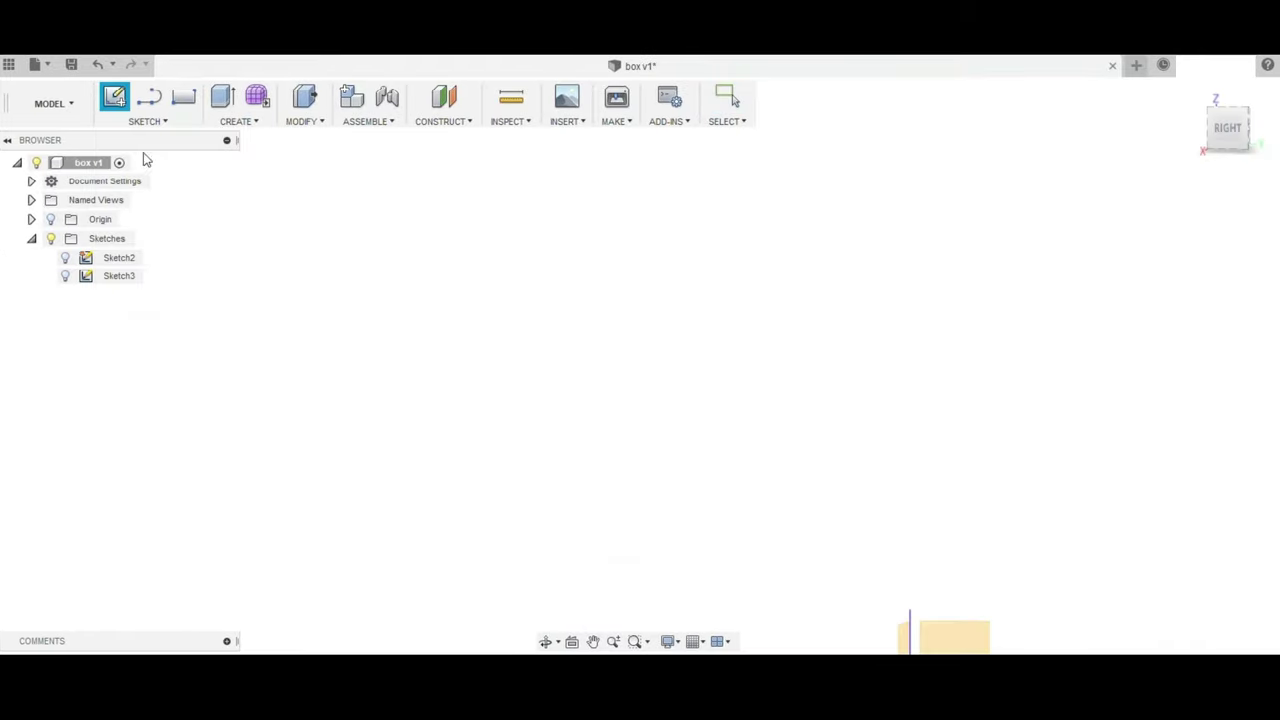
{"action": "left_click", "coordinate": [700, 483]}
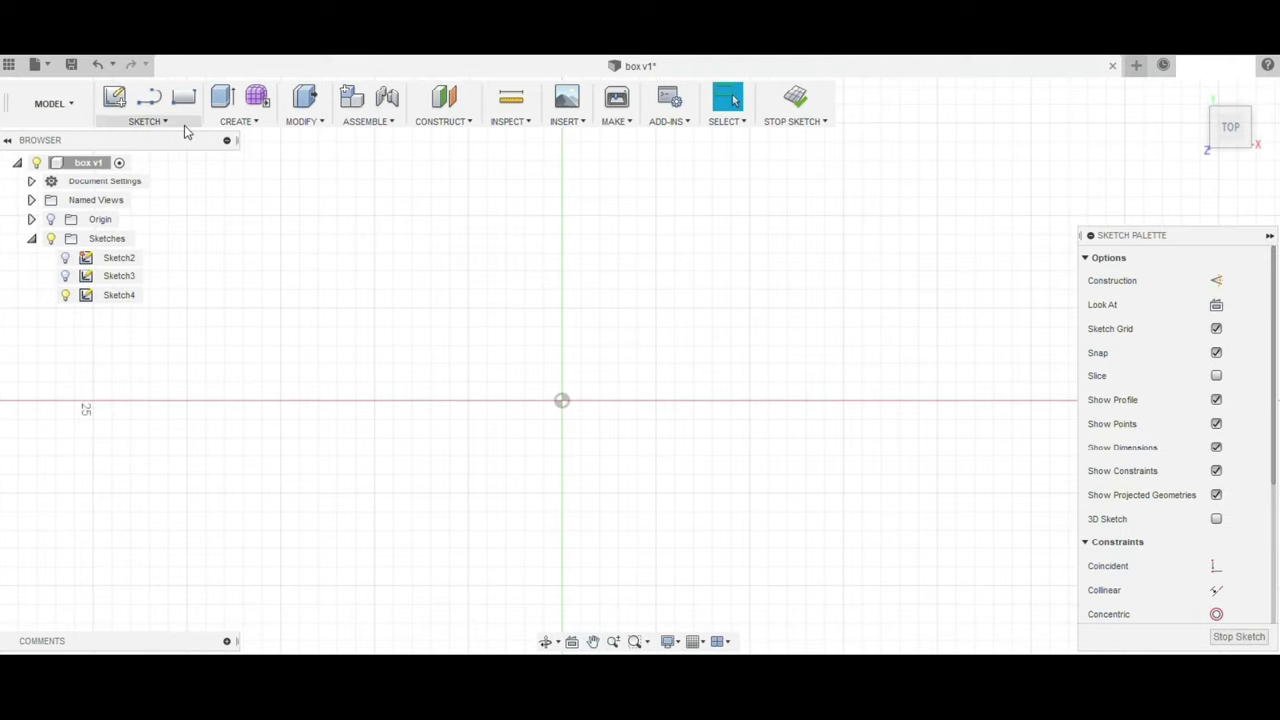
- Draw a center rectangle from the origin and dimension it 20 mm by 20 mm
{"action": "left_click", "coordinate": [165, 121]}
{"action": "mouse_move", "coordinate": [118, 142]}
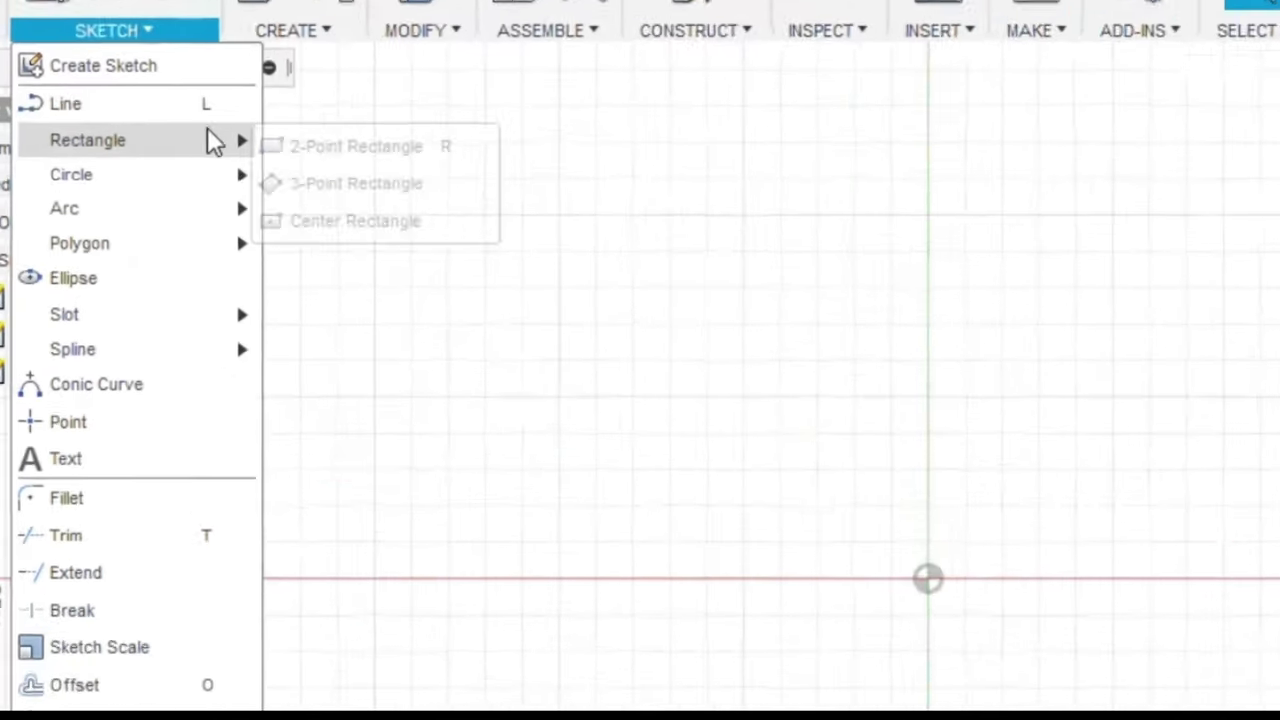
{"action": "left_click", "coordinate": [355, 221]}
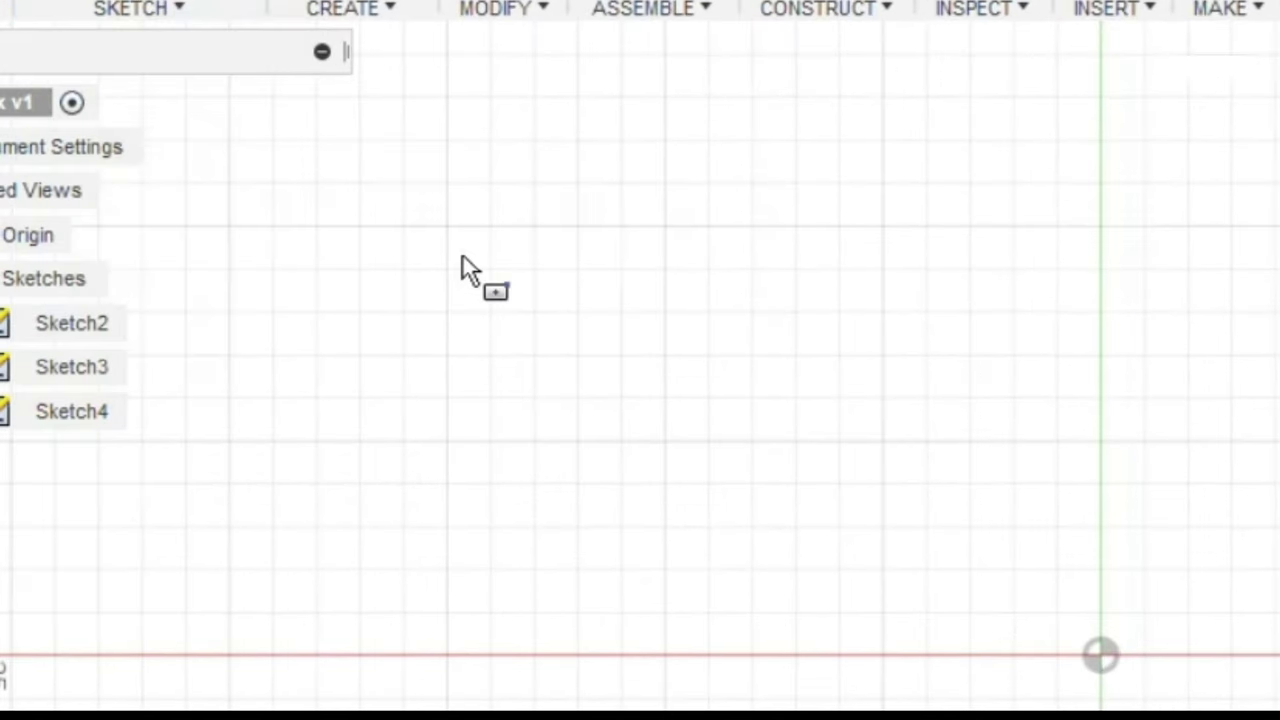
{"action": "left_click", "coordinate": [928, 578]}
{"action": "left_click", "coordinate": [1084, 716]}
{"action": "left_click", "coordinate": [643, 452]}
{"action": "left_click", "coordinate": [749, 443]}
{"action": "type", "text": "20"}
{"action": "key", "text": "Return"}
{"action": "left_click", "coordinate": [580, 215]}
{"action": "left_click", "coordinate": [580, 183]}
{"action": "type", "text": "20"}
{"action": "key", "text": "Return"}
- Draw a second center rectangle inside it and dimension its height to 16 mm
{"action": "left_click", "coordinate": [148, 121]}
{"action": "mouse_move", "coordinate": [177, 174]}
{"action": "left_click", "coordinate": [300, 212]}
{"action": "left_click", "coordinate": [567, 398]}
{"action": "left_click", "coordinate": [698, 530]}
{"action": "key", "text": "d"}
{"action": "left_click", "coordinate": [697, 480]}
{"action": "left_click", "coordinate": [804, 450]}
{"action": "type", "text": "16"}
{"action": "key", "text": "Return"}
- Finish the sketch and extrude the inner square and outer ring profiles into a plate
{"action": "left_click", "coordinate": [796, 100]}
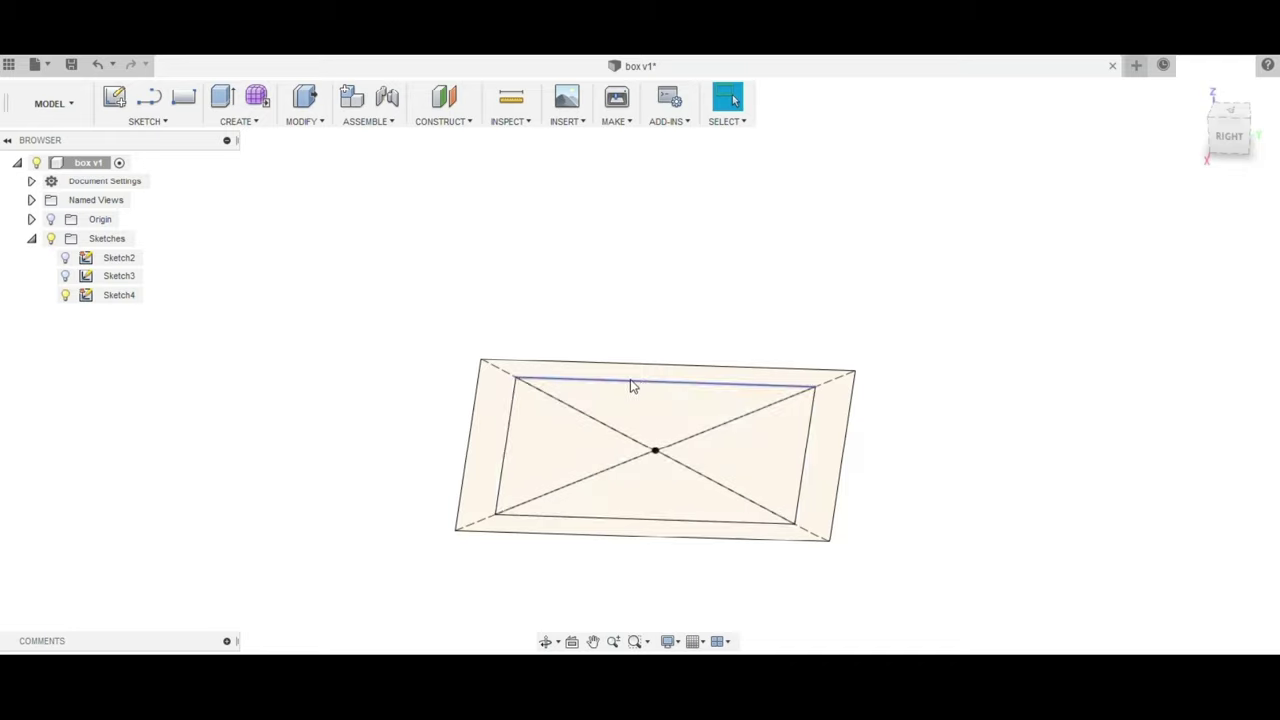
{"action": "left_click", "coordinate": [220, 95]}
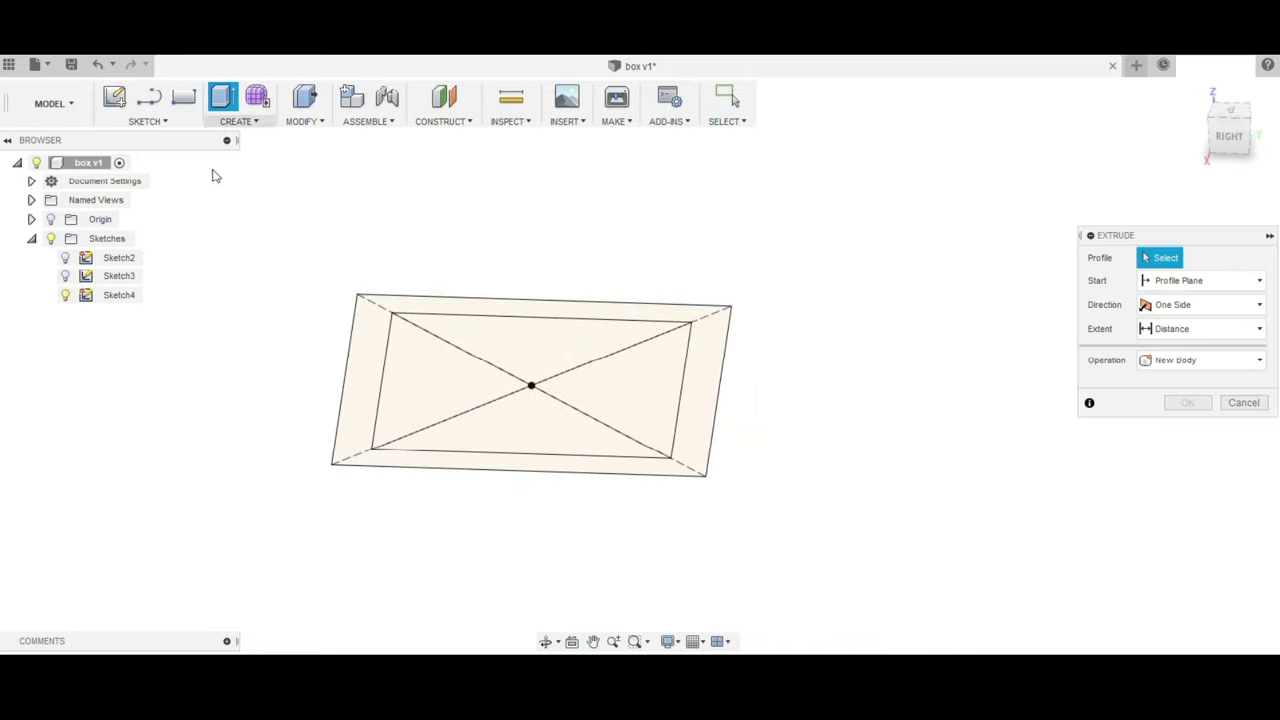
{"action": "left_click", "coordinate": [466, 360]}
{"action": "left_click", "coordinate": [366, 366]}
{"action": "left_click_drag", "start_coordinate": [678, 374], "coordinate": [680, 337]}
{"action": "left_click", "coordinate": [1200, 452]}
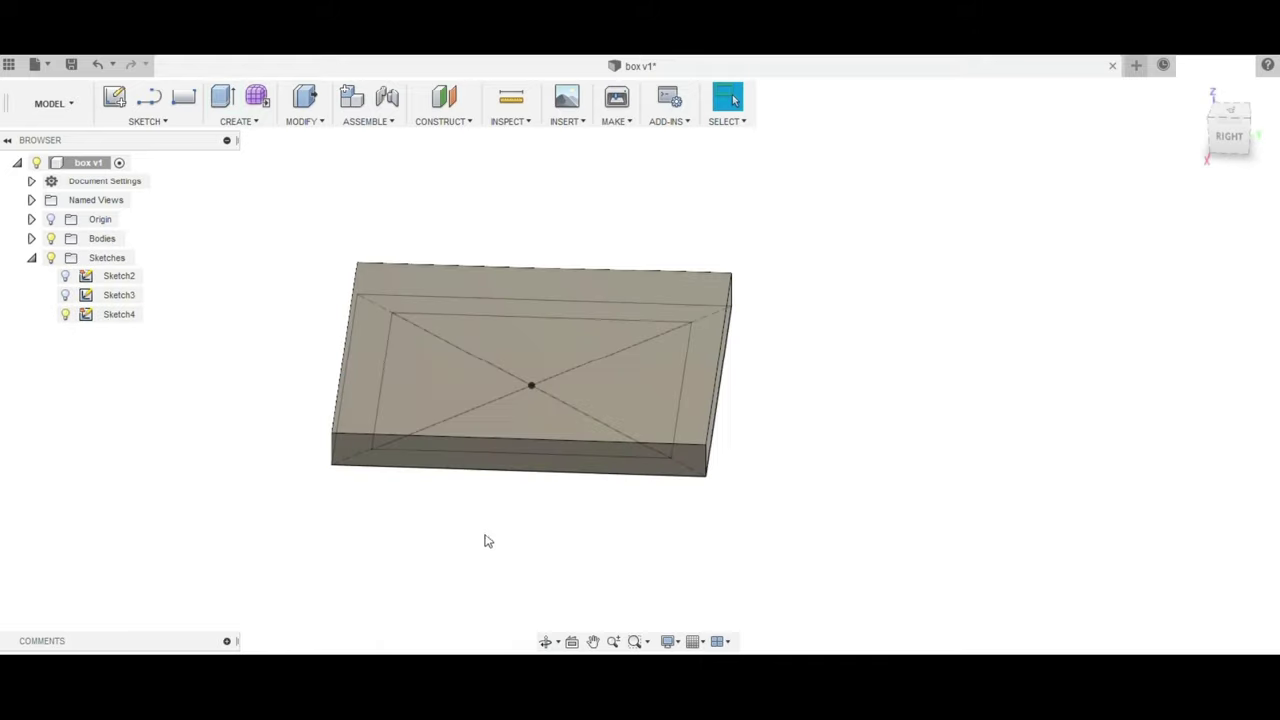
{"action": "middle_click_drag", "start_coordinate": [483, 531], "coordinate": [398, 439], "text": "shift"}
- Extrude the inner square profile 19 mm upward, joined to the existing body
{"action": "key", "text": "e"}
{"action": "left_click", "coordinate": [408, 363]}
{"action": "left_click_drag", "start_coordinate": [671, 316], "coordinate": [649, 237]}
{"action": "left_click", "coordinate": [1205, 408]}
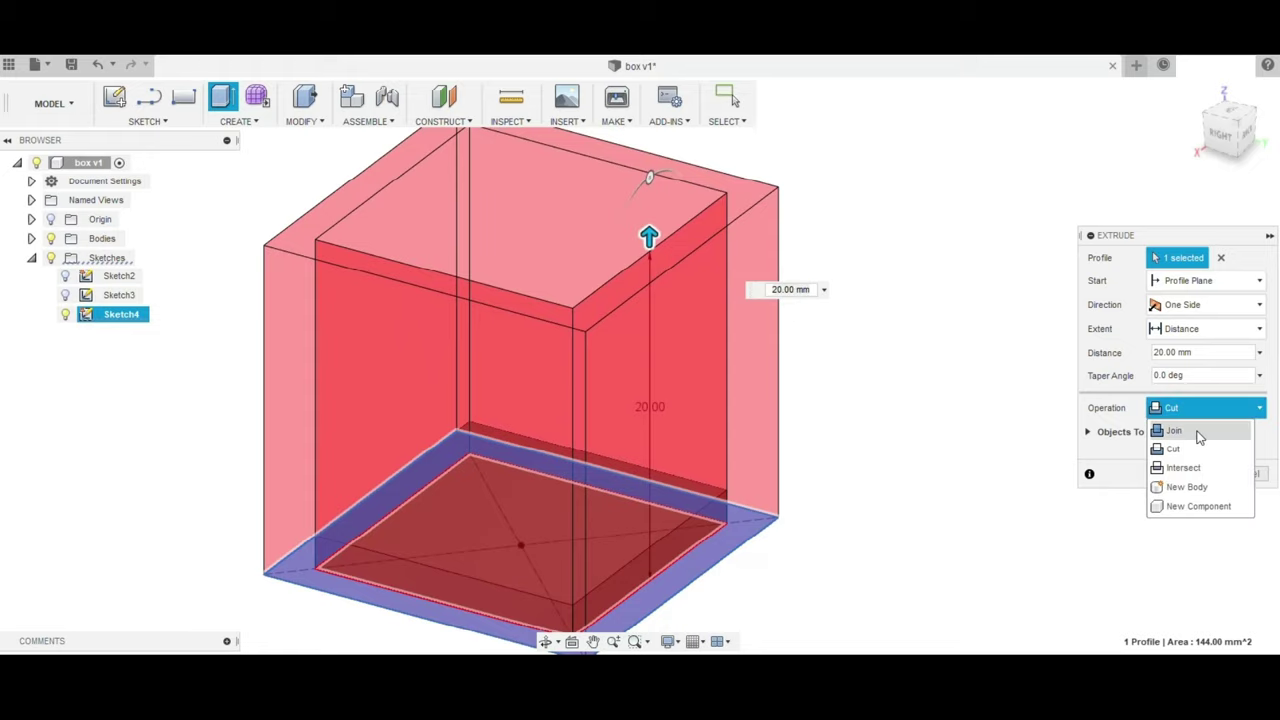
{"action": "left_click", "coordinate": [1199, 437]}
{"action": "middle_click_drag", "start_coordinate": [971, 503], "coordinate": [828, 501], "text": "shift"}
{"action": "left_click", "coordinate": [1186, 449]}
{"action": "scroll", "coordinate": [840, 463], "scroll_direction": "down", "scroll_amount": 3}
- Undo the extrusions and re-extrude both profiles into an 18 mm deep solid
{"action": "key", "text": "ctrl+z"}
{"action": "key", "text": "ctrl+z"}
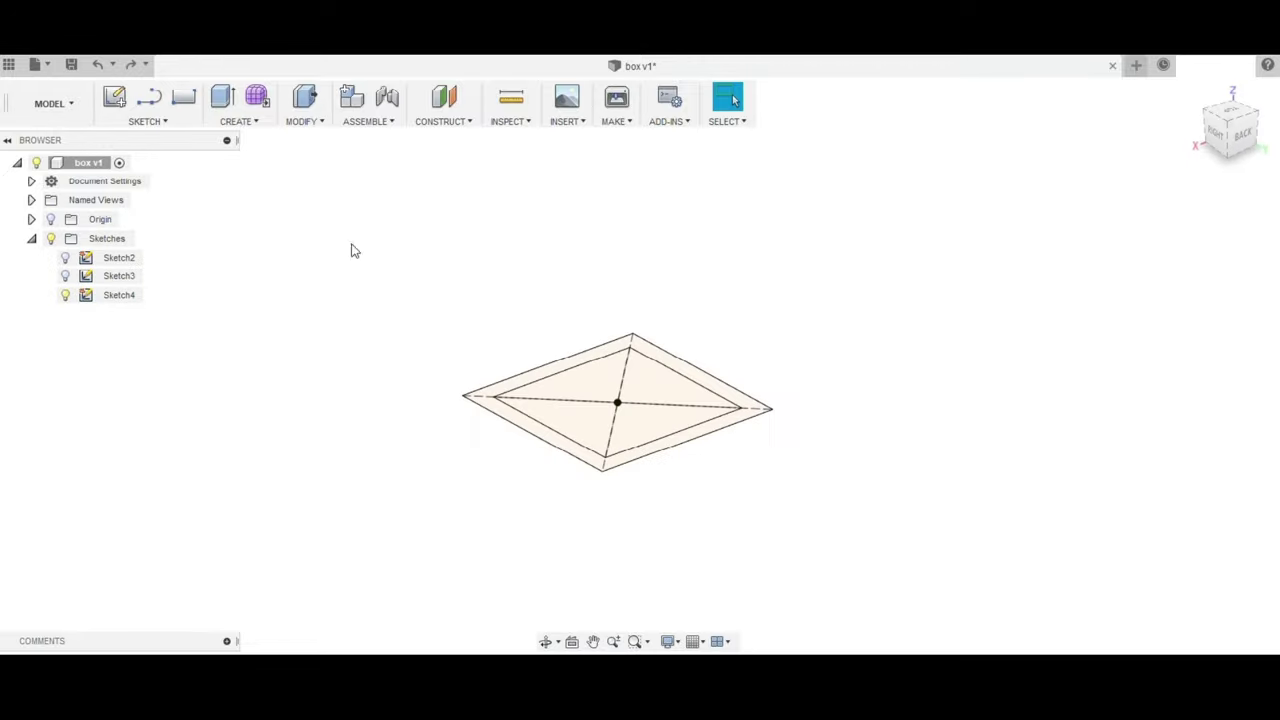
{"action": "key", "text": "e"}
{"action": "left_click", "coordinate": [643, 455]}
{"action": "left_click", "coordinate": [673, 416]}
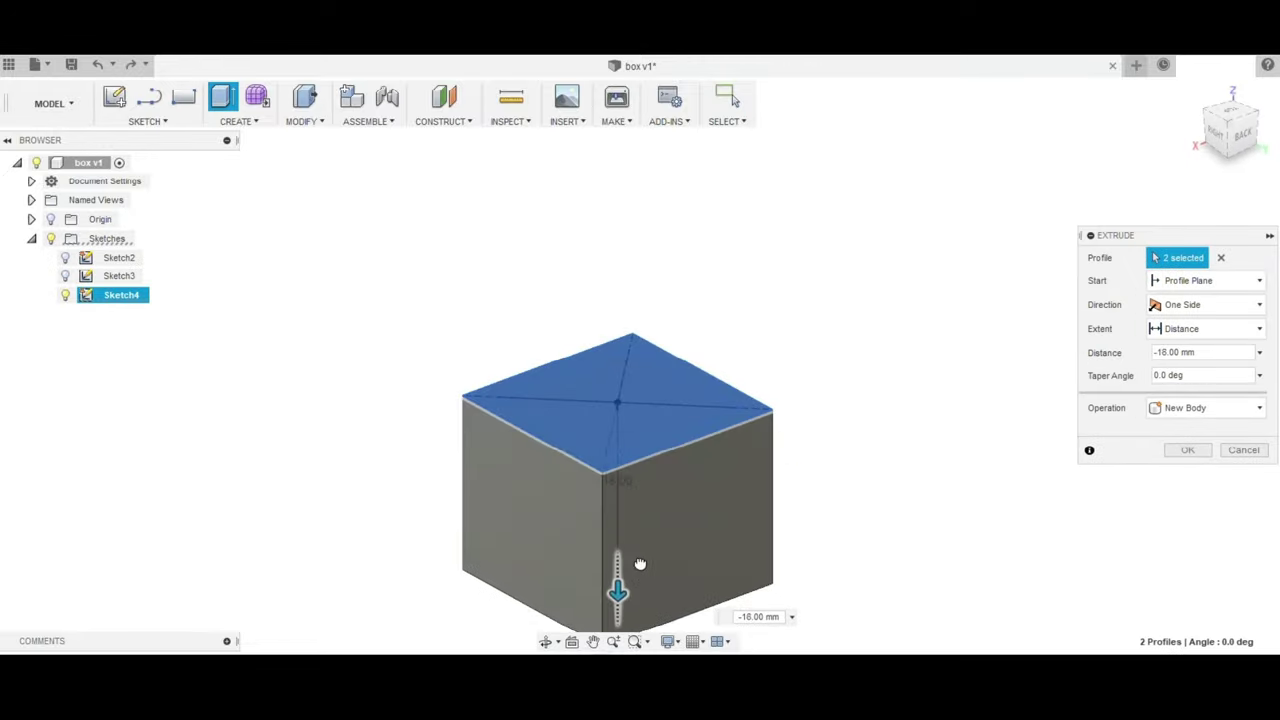
{"action": "middle_click_drag", "start_coordinate": [640, 569], "coordinate": [604, 452]}
{"action": "left_click", "coordinate": [1187, 449]}
- Cut the inner square 19 mm down to hollow the box, then hide Sketch4
{"action": "left_click", "coordinate": [65, 314]}
{"action": "key", "text": "e"}
{"action": "left_click", "coordinate": [603, 274]}
{"action": "left_click_drag", "start_coordinate": [595, 275], "coordinate": [621, 452]}
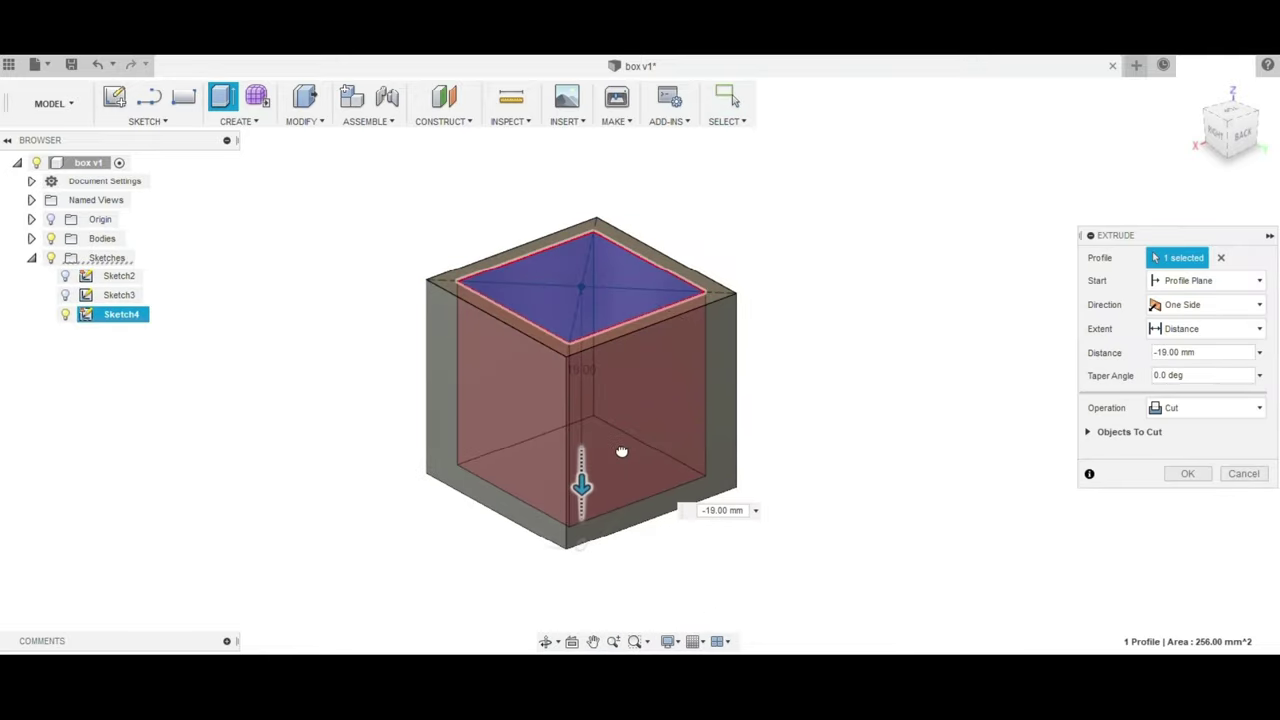
{"action": "left_click", "coordinate": [1172, 474]}
{"action": "left_click", "coordinate": [65, 314]}
{"action": "mouse_move", "coordinate": [300, 470]}
{"action": "middle_mouse_down", "text": "shift"}
{"action": "mouse_move", "coordinate": [366, 491]}
{"action": "mouse_move", "coordinate": [537, 474]}
{"action": "mouse_move", "coordinate": [409, 483]}
{"action": "mouse_move", "coordinate": [480, 529]}
{"action": "mouse_move", "coordinate": [462, 504]}
{"action": "middle_mouse_up", "text": "shift"}
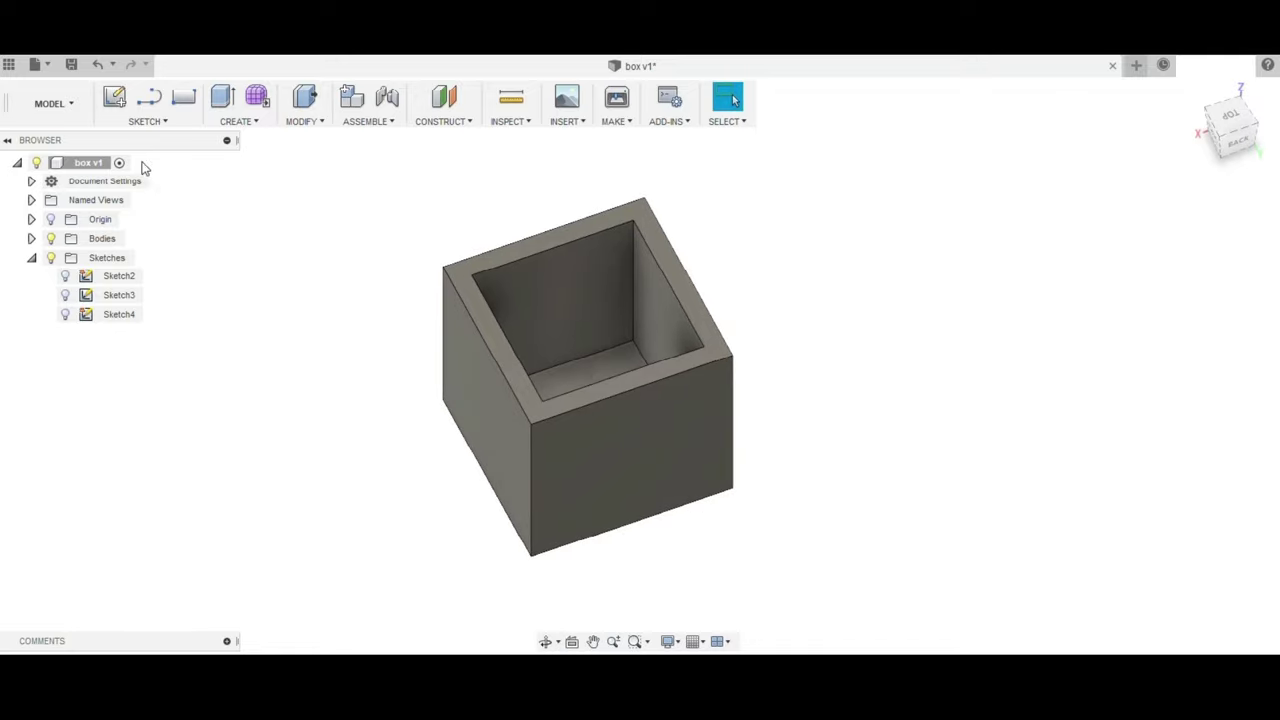
- Export the box v1 design as an STL Files (*.stl) file
{"action": "left_click", "coordinate": [45, 65]}
{"action": "left_click", "coordinate": [90, 210]}
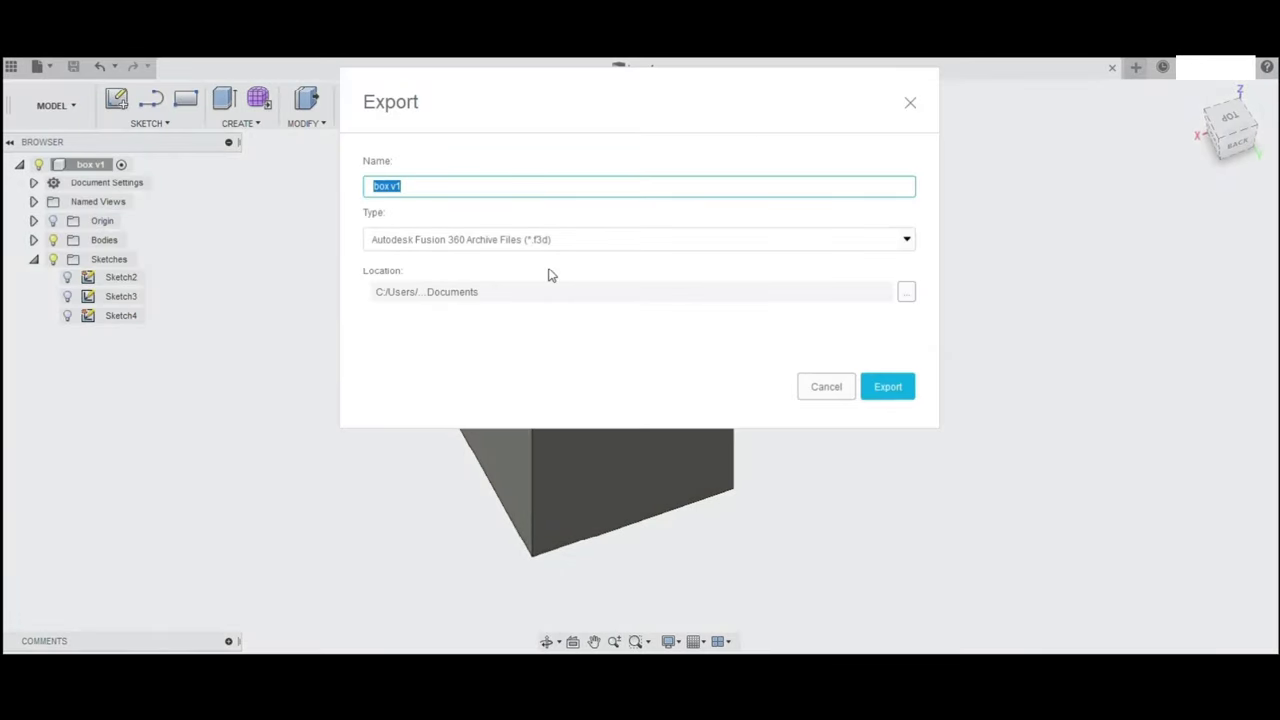
{"action": "left_click", "coordinate": [578, 245]}
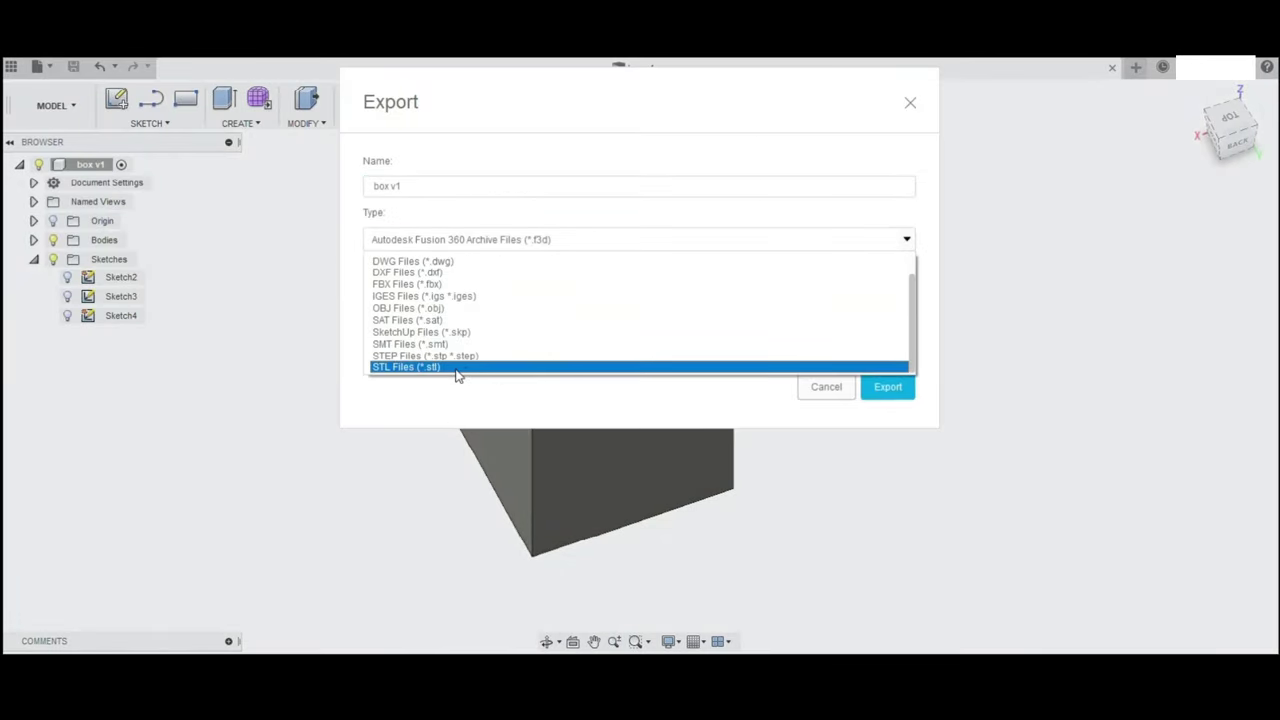
{"action": "left_click", "coordinate": [457, 367]}
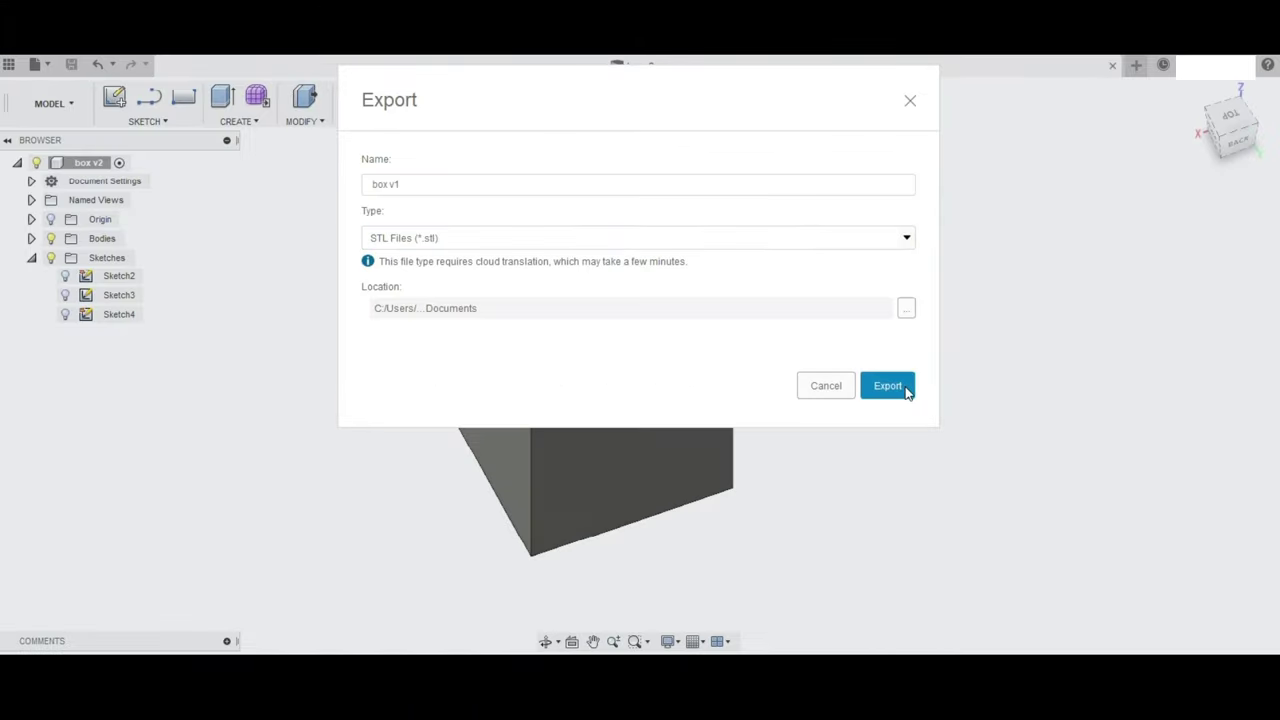
{"action": "left_click", "coordinate": [1120, 608]}
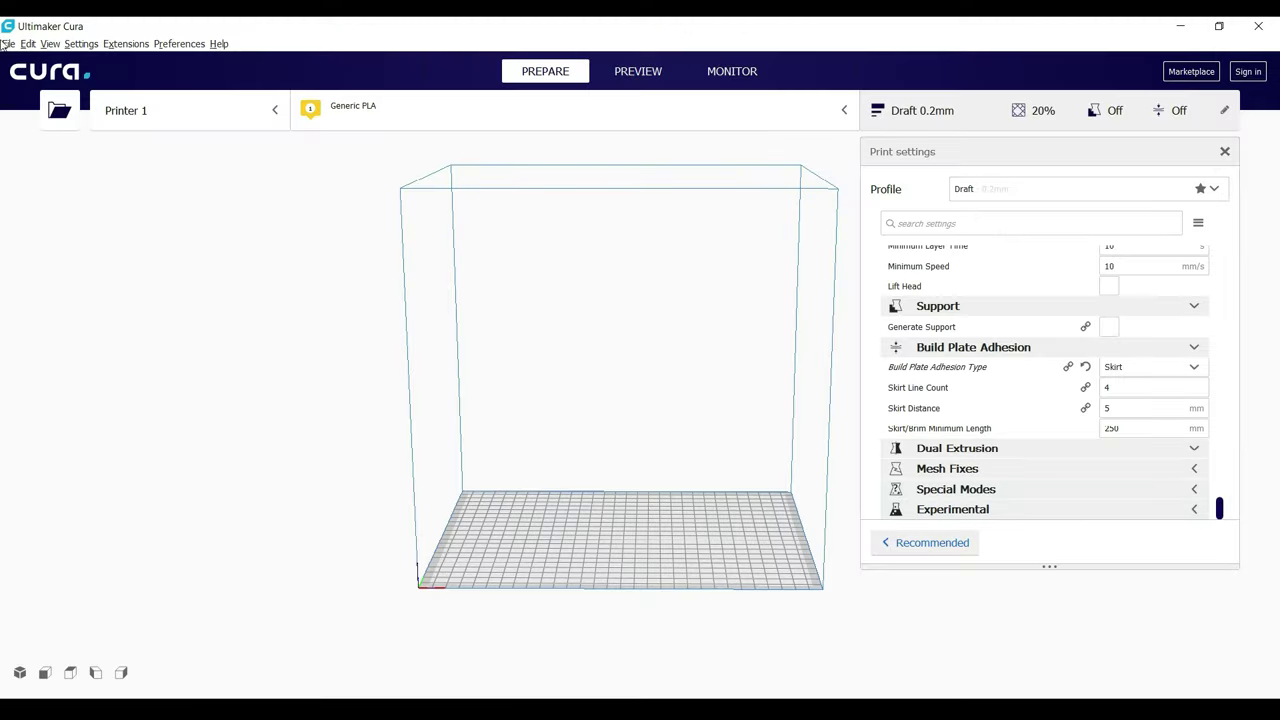
{"action": "right_click_drag", "start_coordinate": [517, 325], "coordinate": [734, 231]}
{"action": "left_click", "coordinate": [630, 71]}
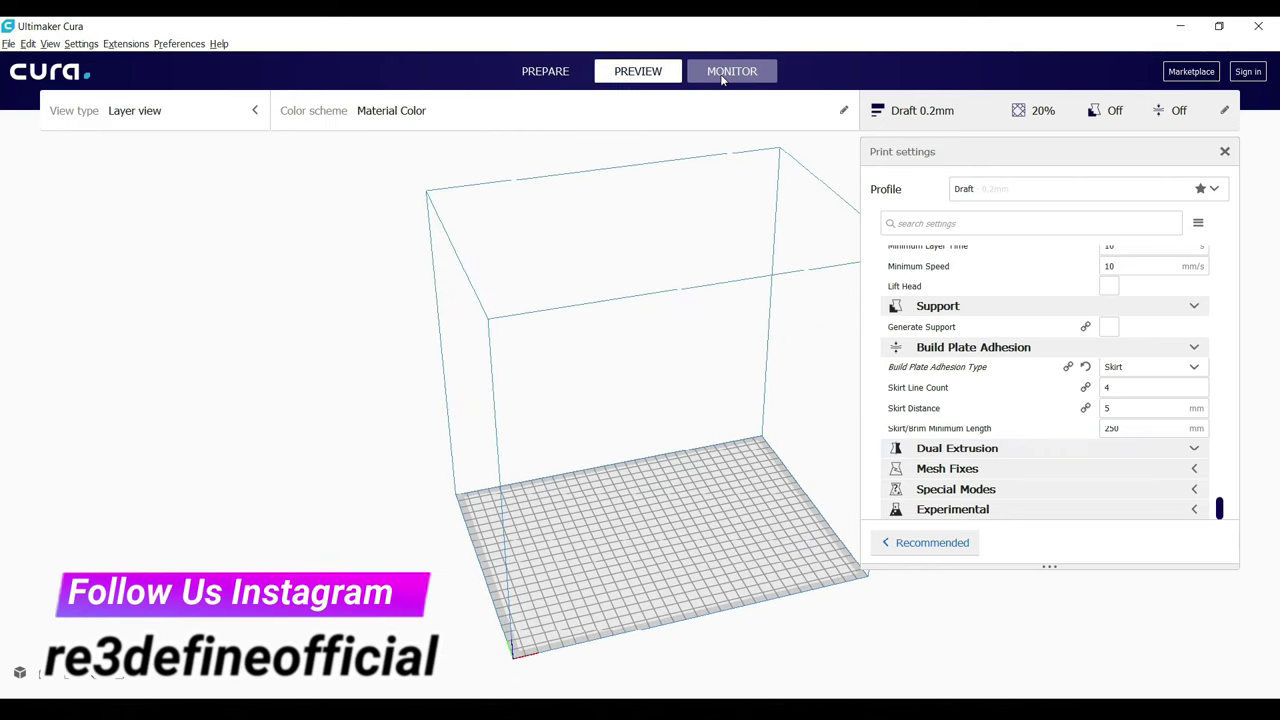
{"action": "left_click", "coordinate": [730, 71]}
{"action": "left_click", "coordinate": [575, 71]}
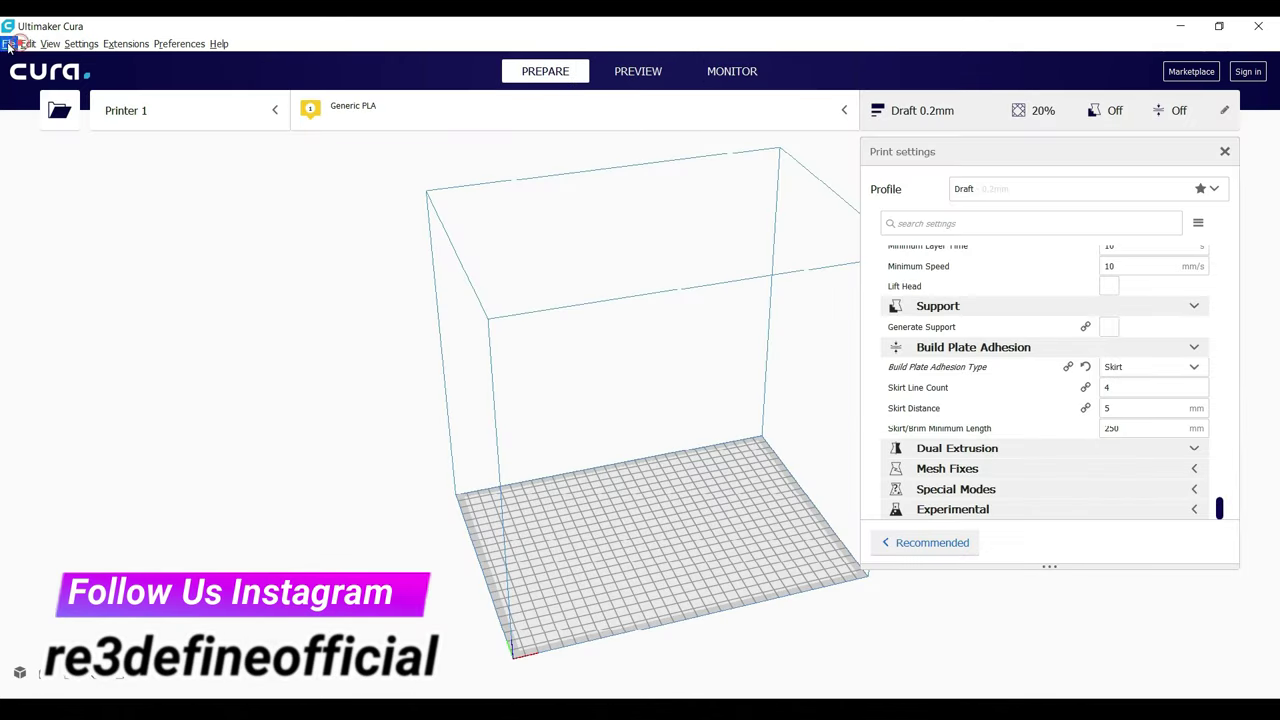
{"action": "left_click", "coordinate": [8, 44]}
{"action": "mouse_move", "coordinate": [82, 44]}
{"action": "left_click", "coordinate": [865, 322]}
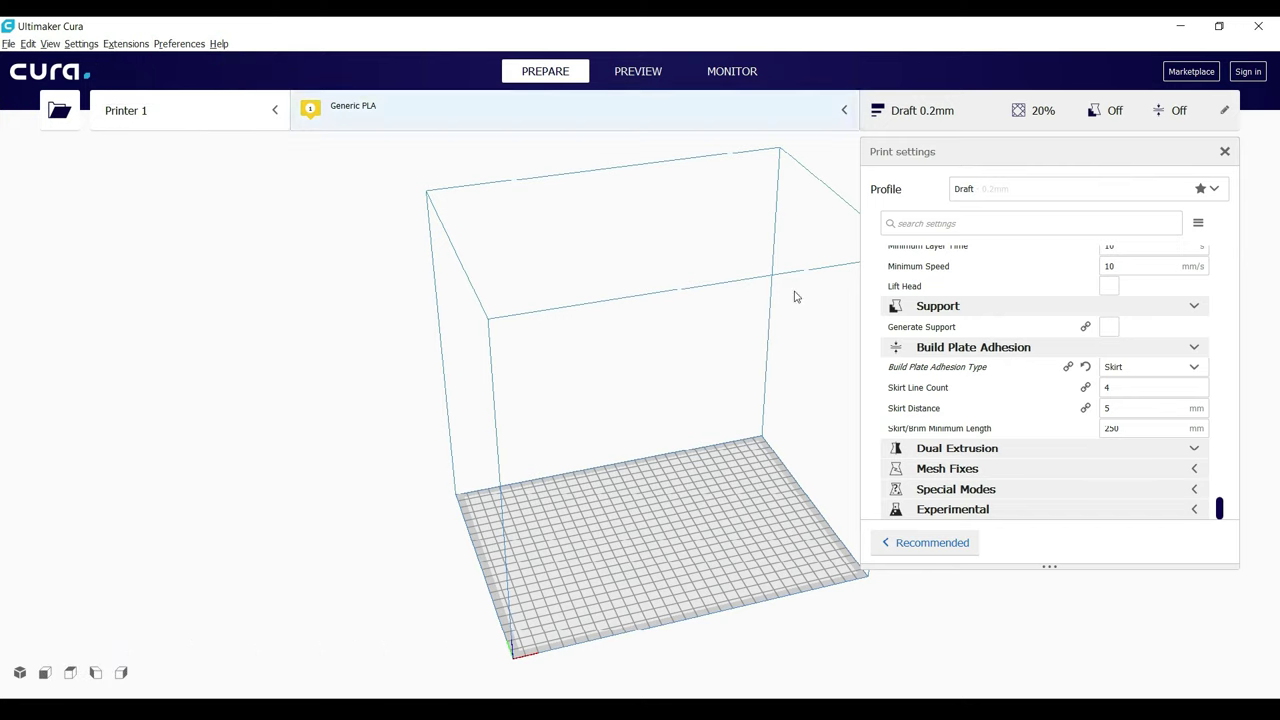
{"action": "right_click_drag", "start_coordinate": [660, 374], "coordinate": [651, 494]}
{"action": "left_click", "coordinate": [855, 210]}
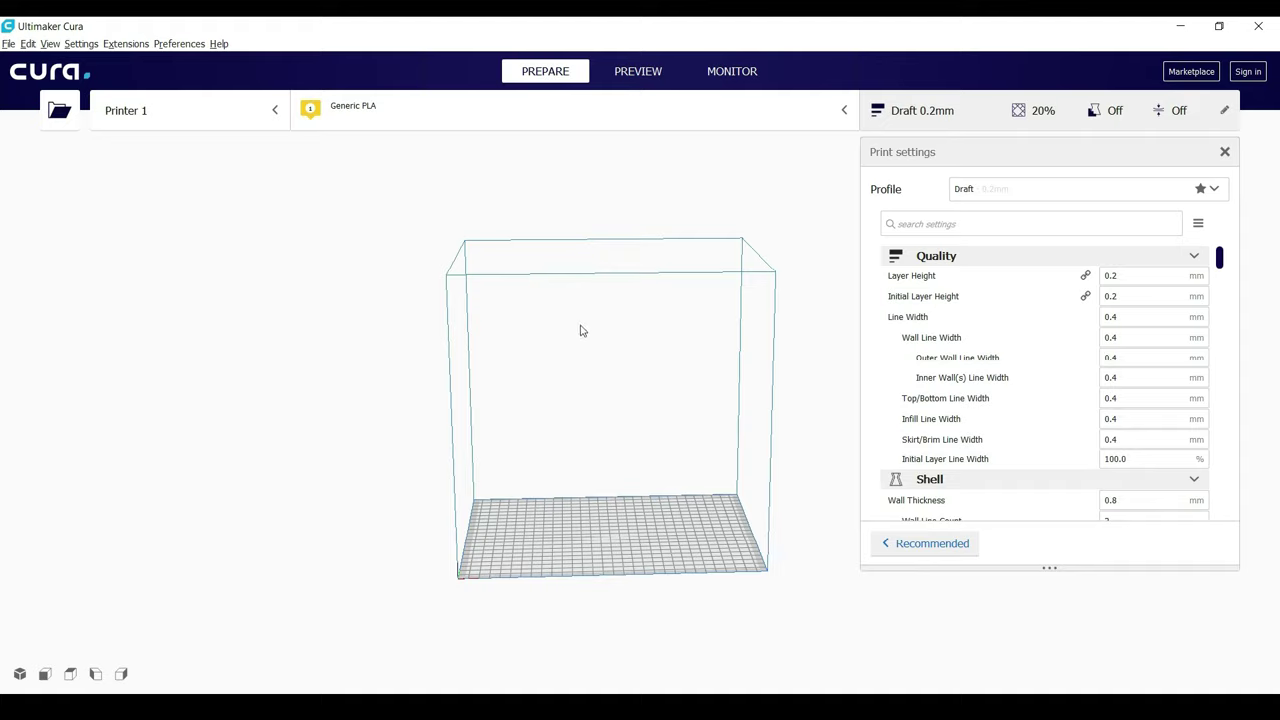
- Through File > Open File(s), select the Box V1 file on the Desktop
{"action": "left_click", "coordinate": [8, 45]}
{"action": "left_click", "coordinate": [24, 77]}
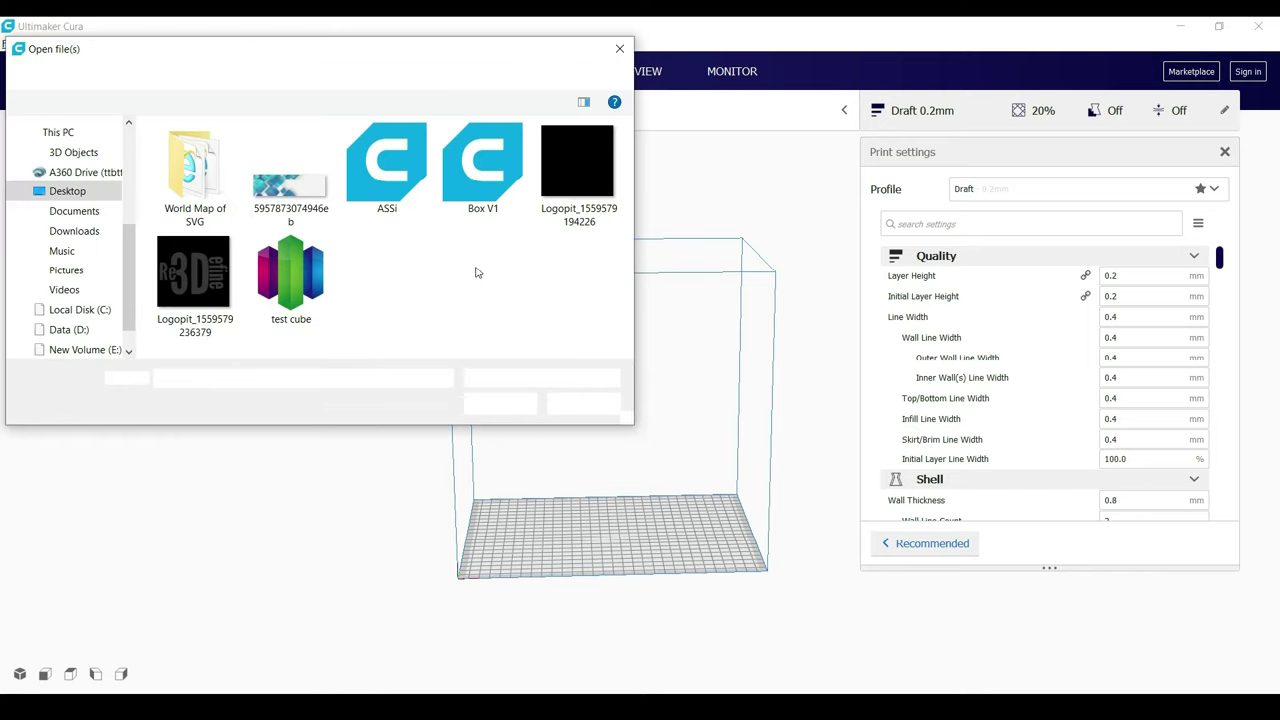
{"action": "left_click", "coordinate": [507, 168]}
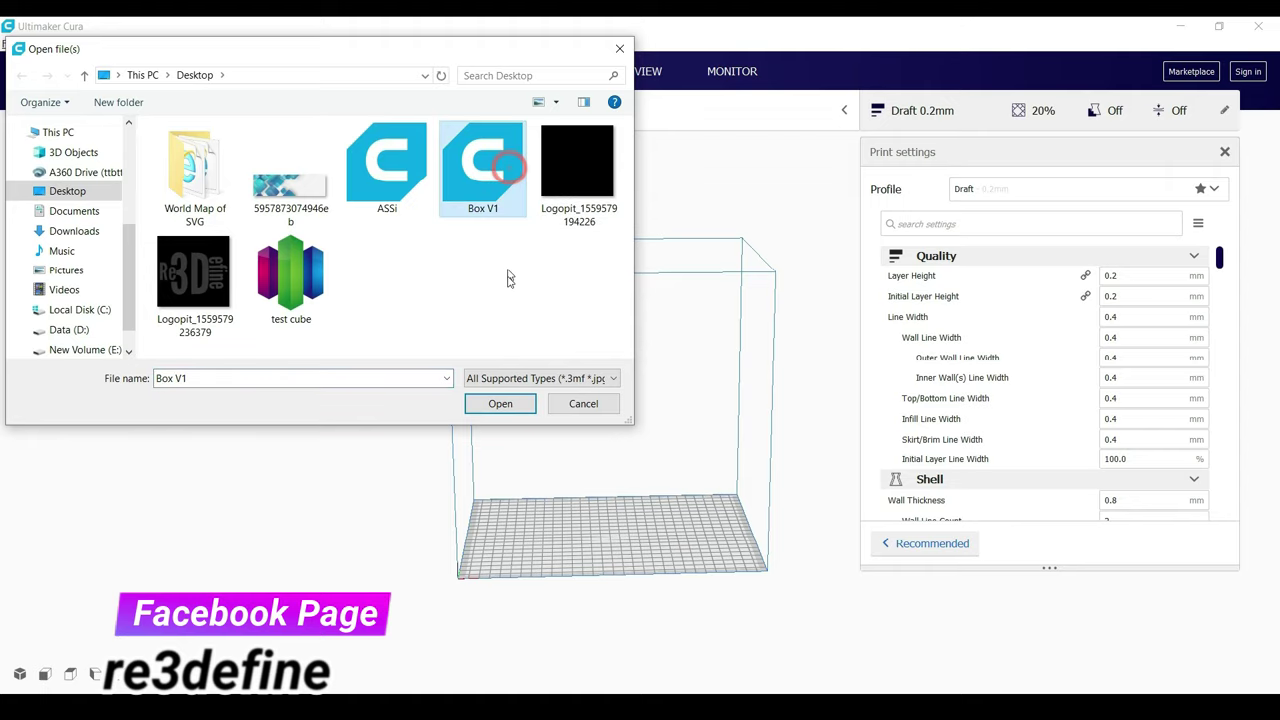
- Load Box V1, test the Rotate rings on the cube, then deselect it and zoom in
{"action": "left_click", "coordinate": [503, 408]}
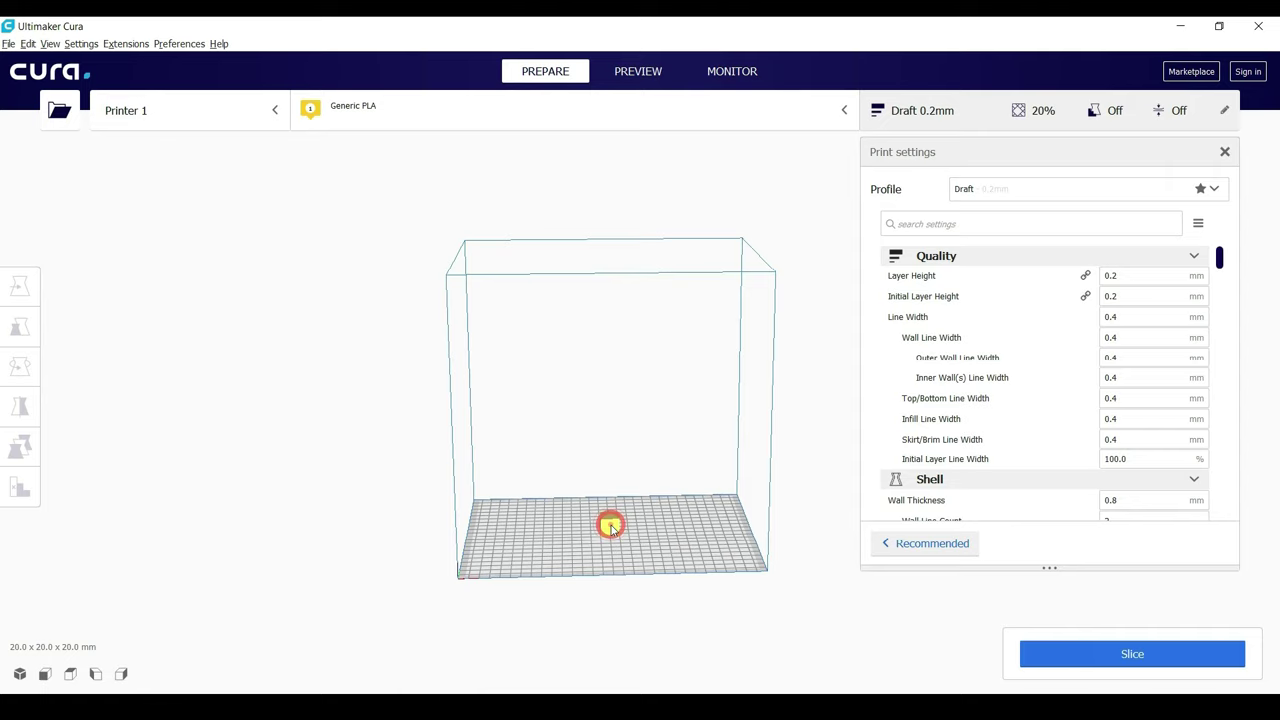
{"action": "left_click", "coordinate": [611, 527]}
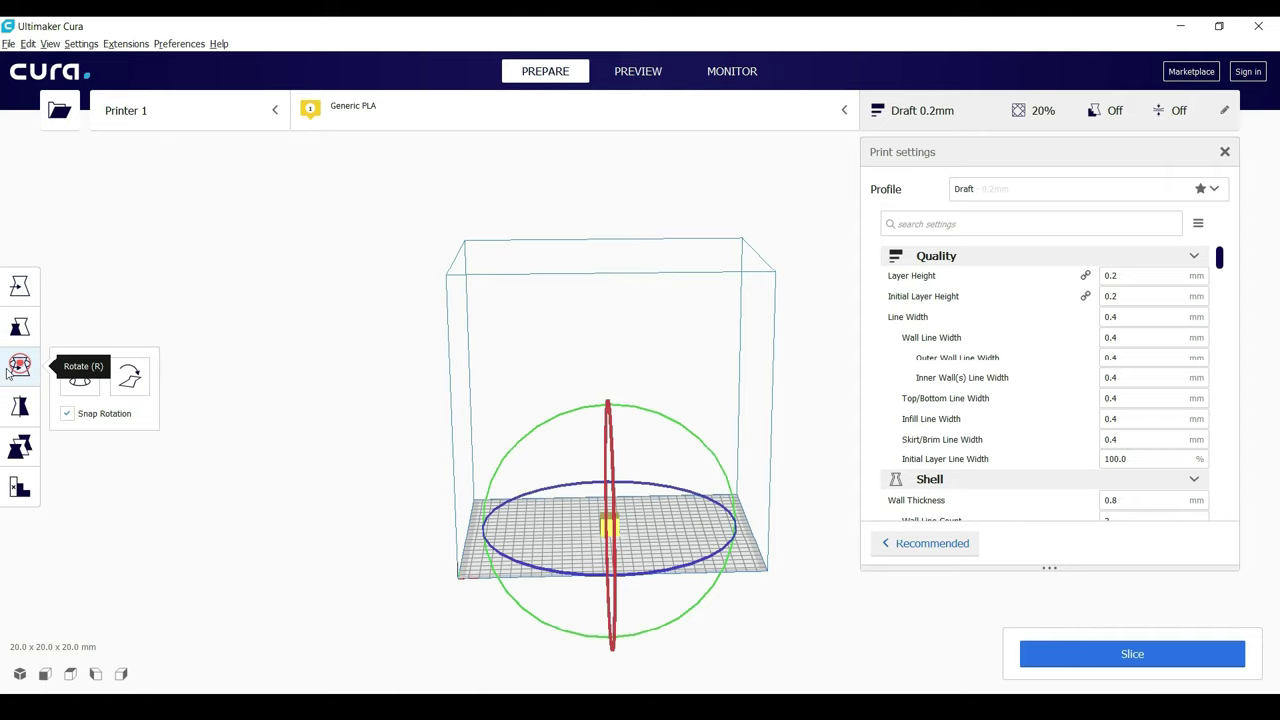
{"action": "right_click_drag", "start_coordinate": [560, 483], "coordinate": [655, 480]}
{"action": "left_click_drag", "start_coordinate": [662, 462], "coordinate": [685, 561]}
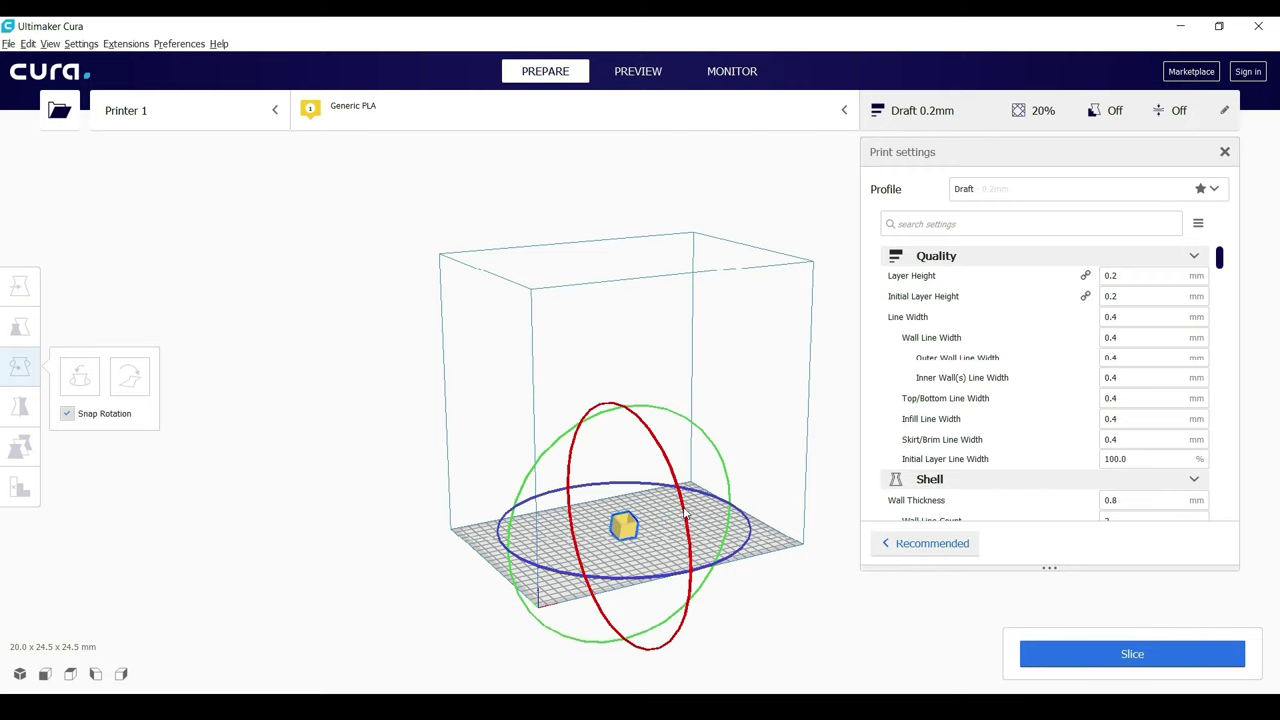
{"action": "left_click_drag", "start_coordinate": [686, 508], "coordinate": [672, 484]}
{"action": "left_click", "coordinate": [657, 526]}
{"action": "scroll", "coordinate": [690, 583], "scroll_direction": "up", "scroll_amount": 3}
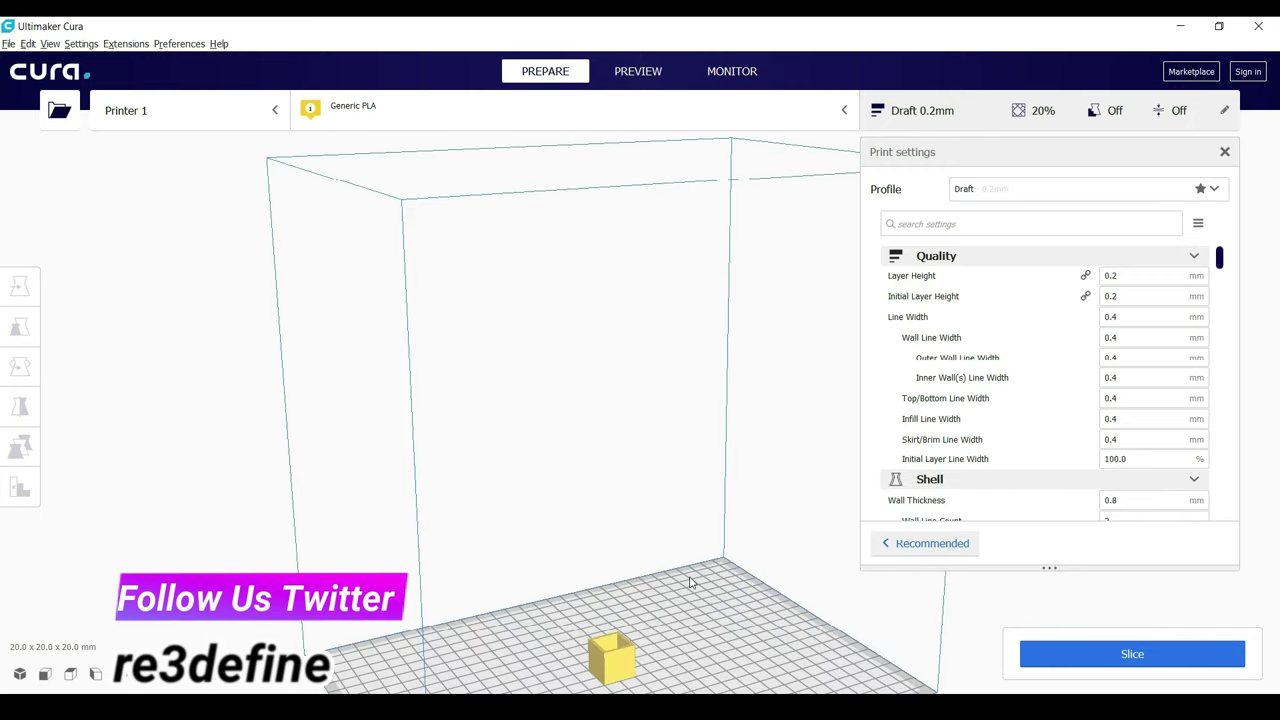
{"action": "scroll", "coordinate": [666, 457], "scroll_direction": "up", "scroll_amount": 5}
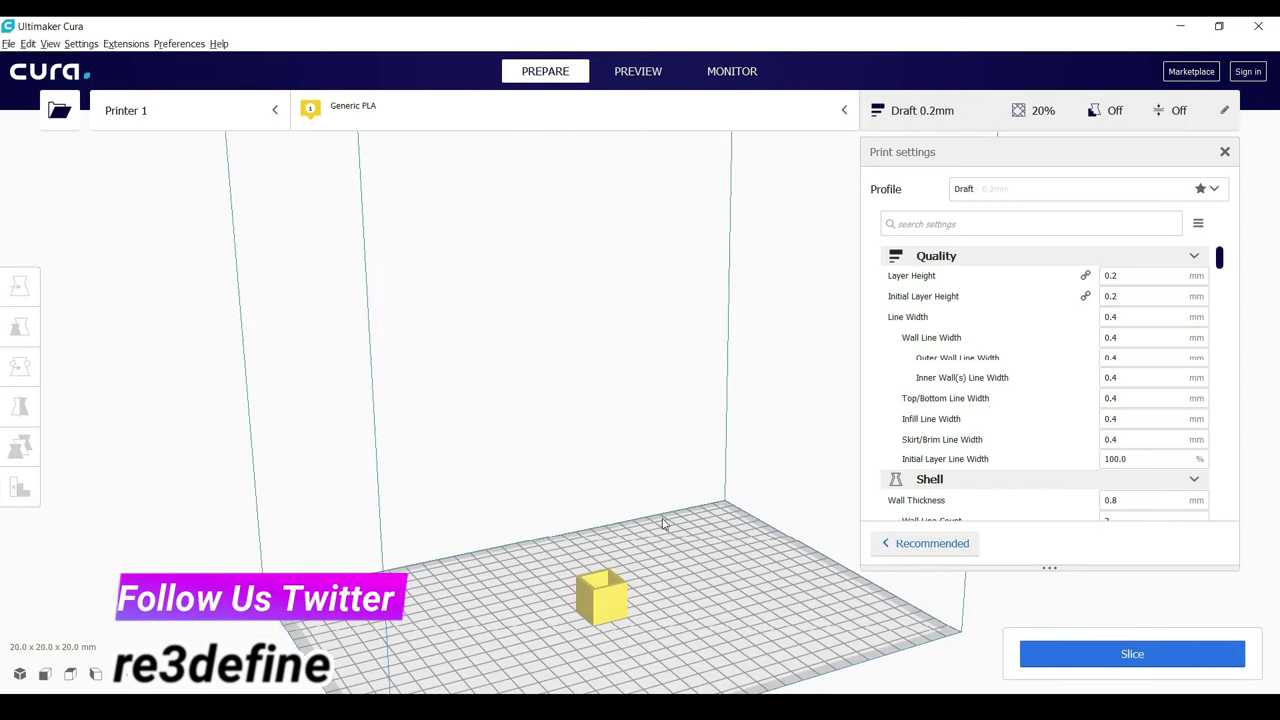
{"action": "right_click_drag", "start_coordinate": [658, 456], "coordinate": [555, 560]}
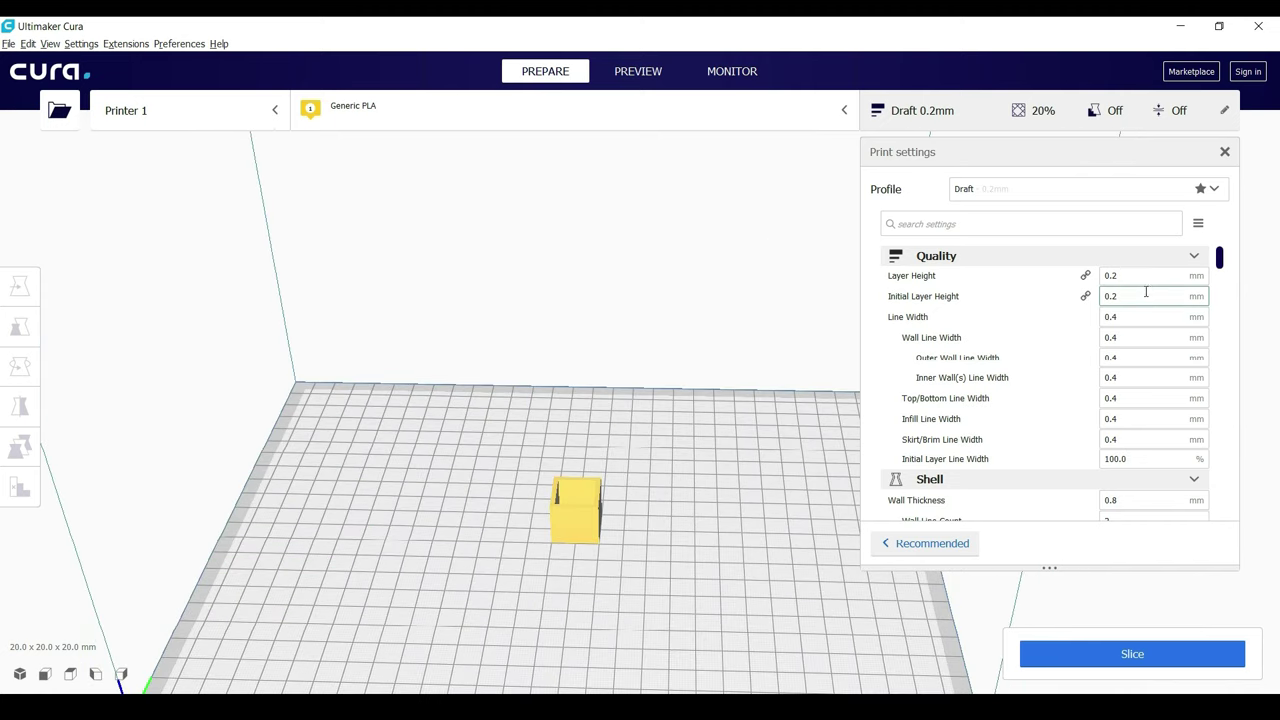
{"action": "mouse_move", "coordinate": [1145, 281]}
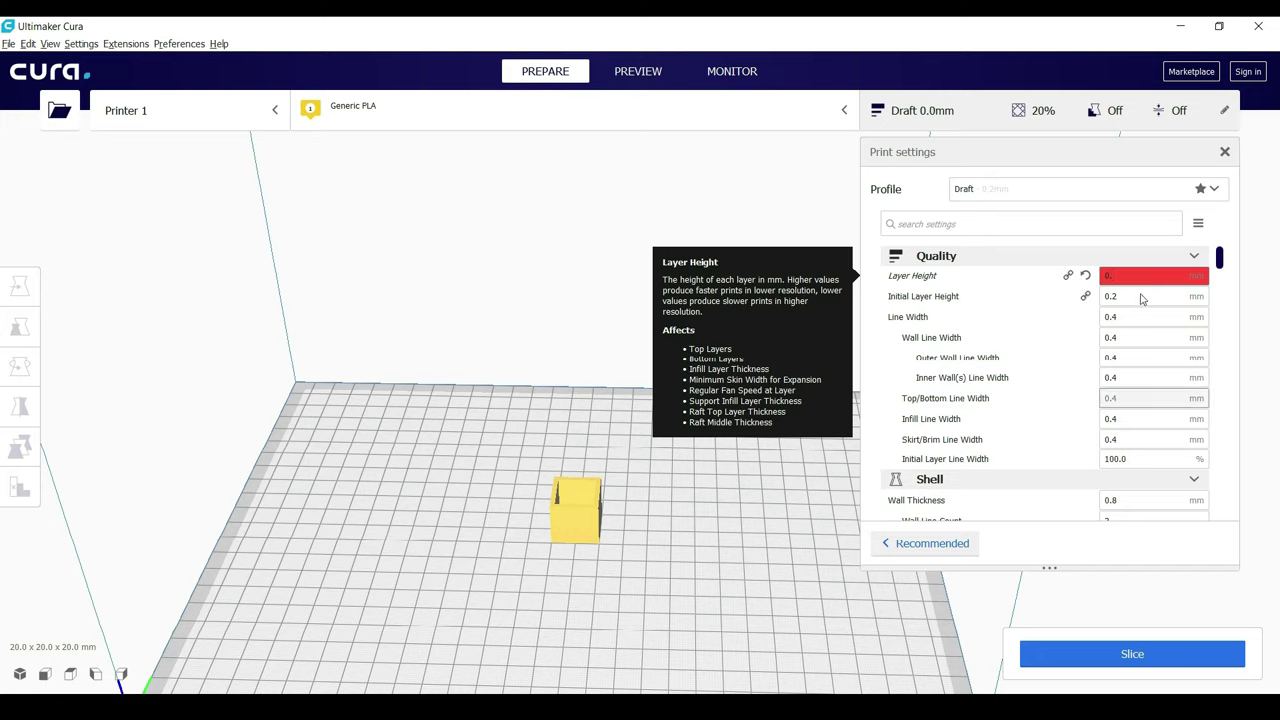
{"action": "type", "text": "2"}
{"action": "mouse_move", "coordinate": [1088, 352]}
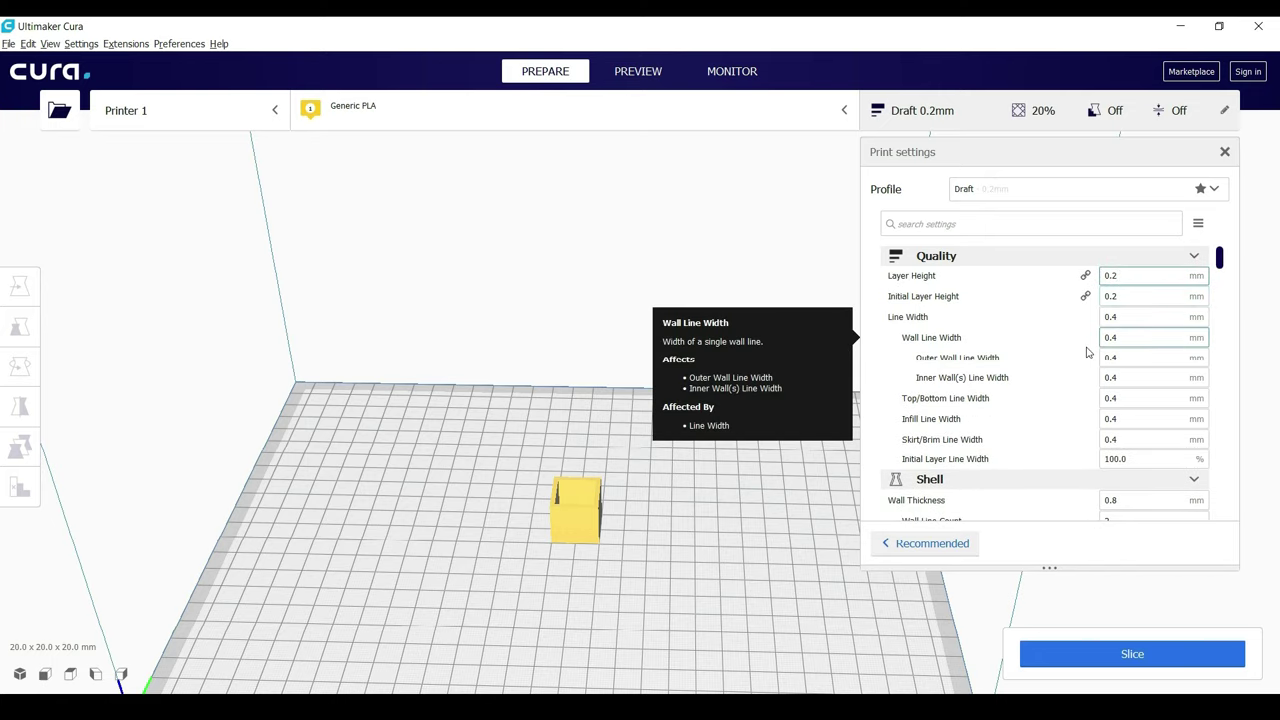
{"action": "scroll", "coordinate": [1088, 352], "scroll_direction": "down", "scroll_amount": 5}
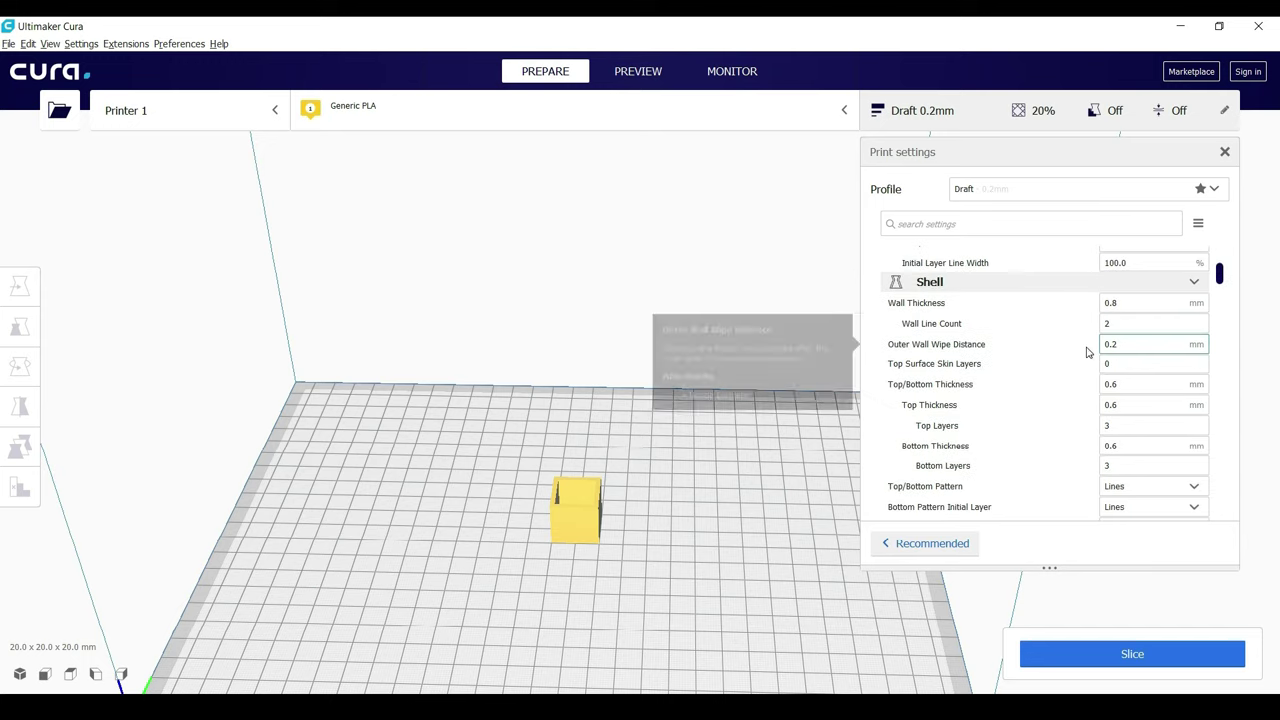
{"action": "scroll", "coordinate": [1088, 352], "scroll_direction": "down", "scroll_amount": 10}
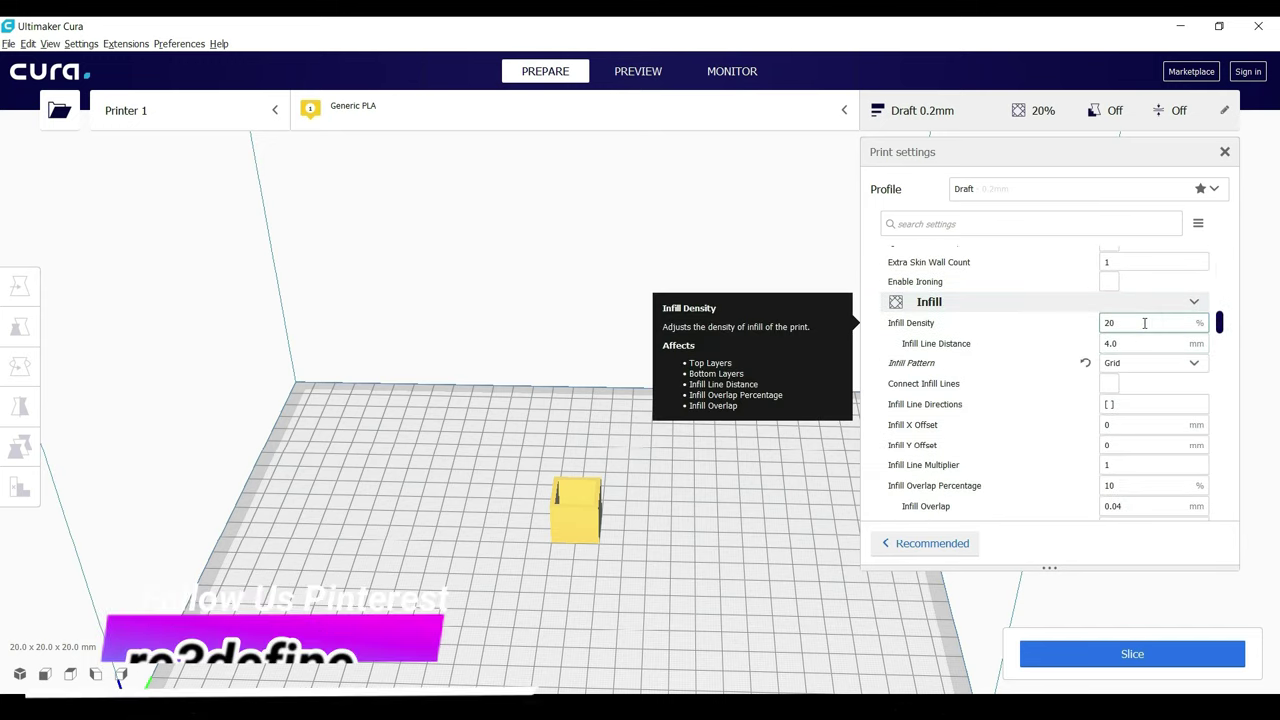
{"action": "key", "text": "BackSpace"}
{"action": "type", "text": "0"}
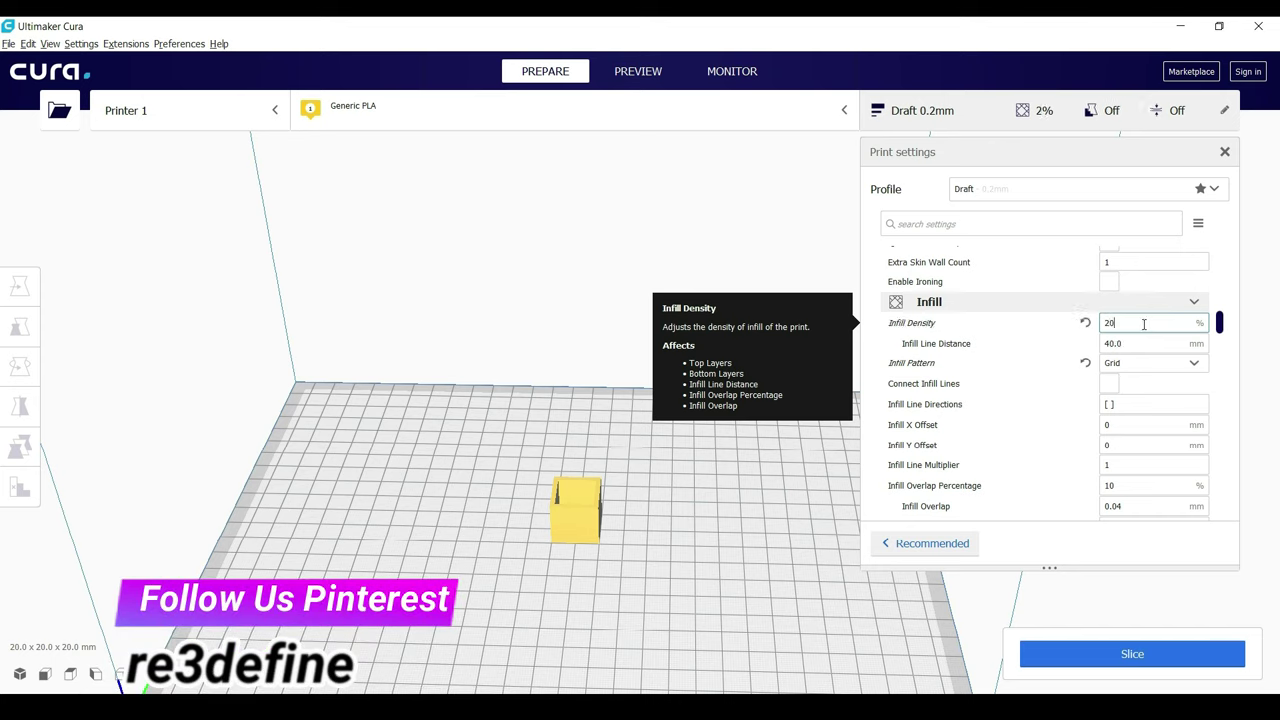
{"action": "scroll", "coordinate": [1140, 323], "scroll_direction": "down", "scroll_amount": 5}
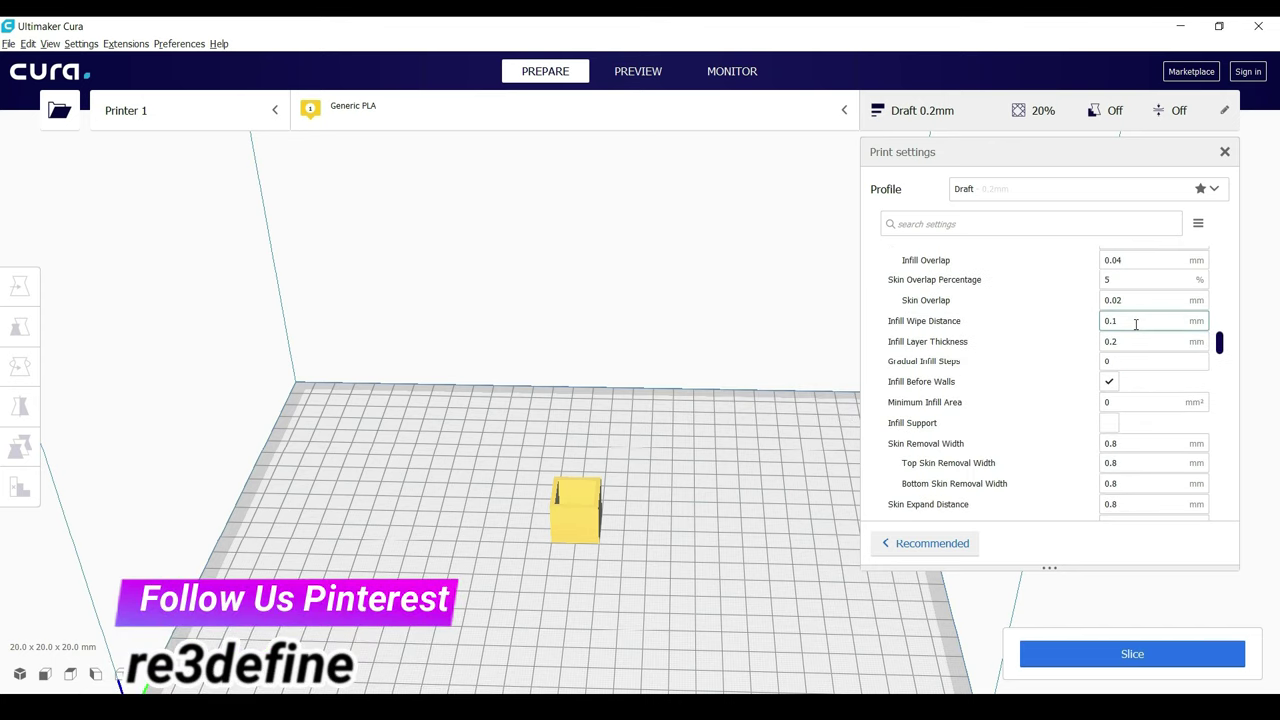
{"action": "scroll", "coordinate": [1136, 324], "scroll_direction": "up", "scroll_amount": 4}
{"action": "scroll", "coordinate": [1136, 324], "scroll_direction": "down", "scroll_amount": 4}
{"action": "scroll", "coordinate": [1136, 324], "scroll_direction": "down", "scroll_amount": 5}
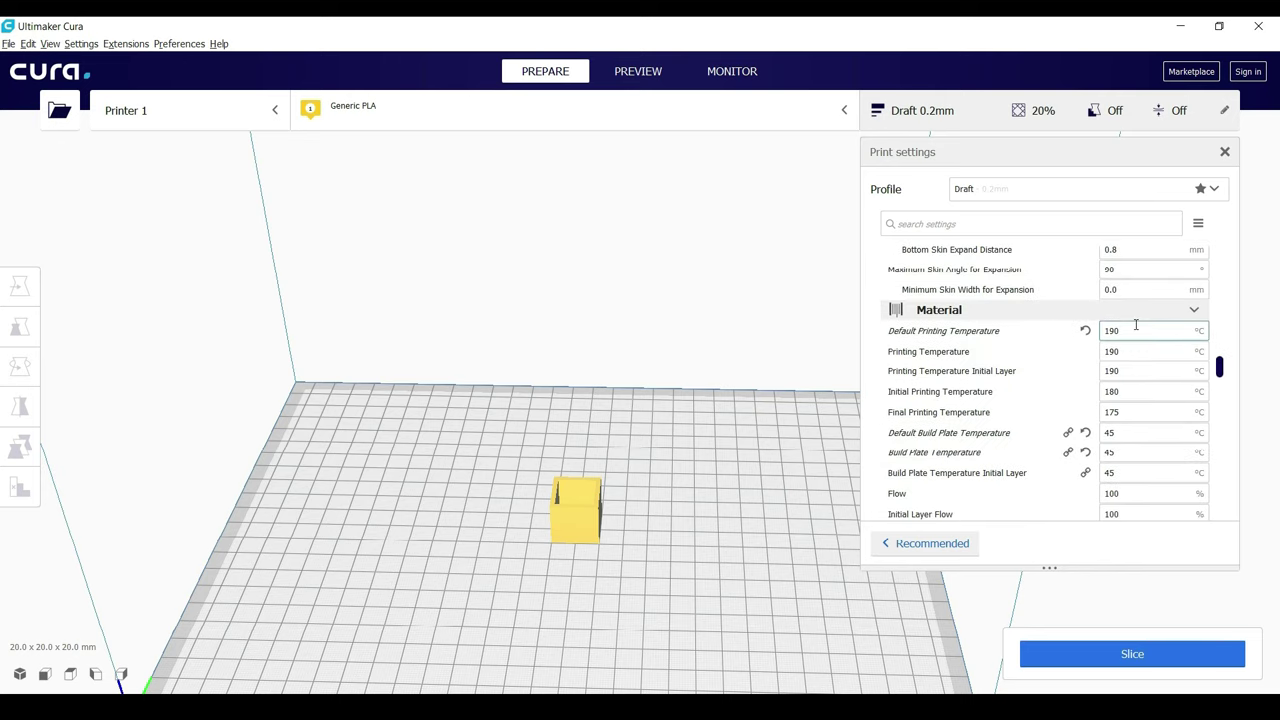
{"action": "left_click", "coordinate": [1136, 328]}
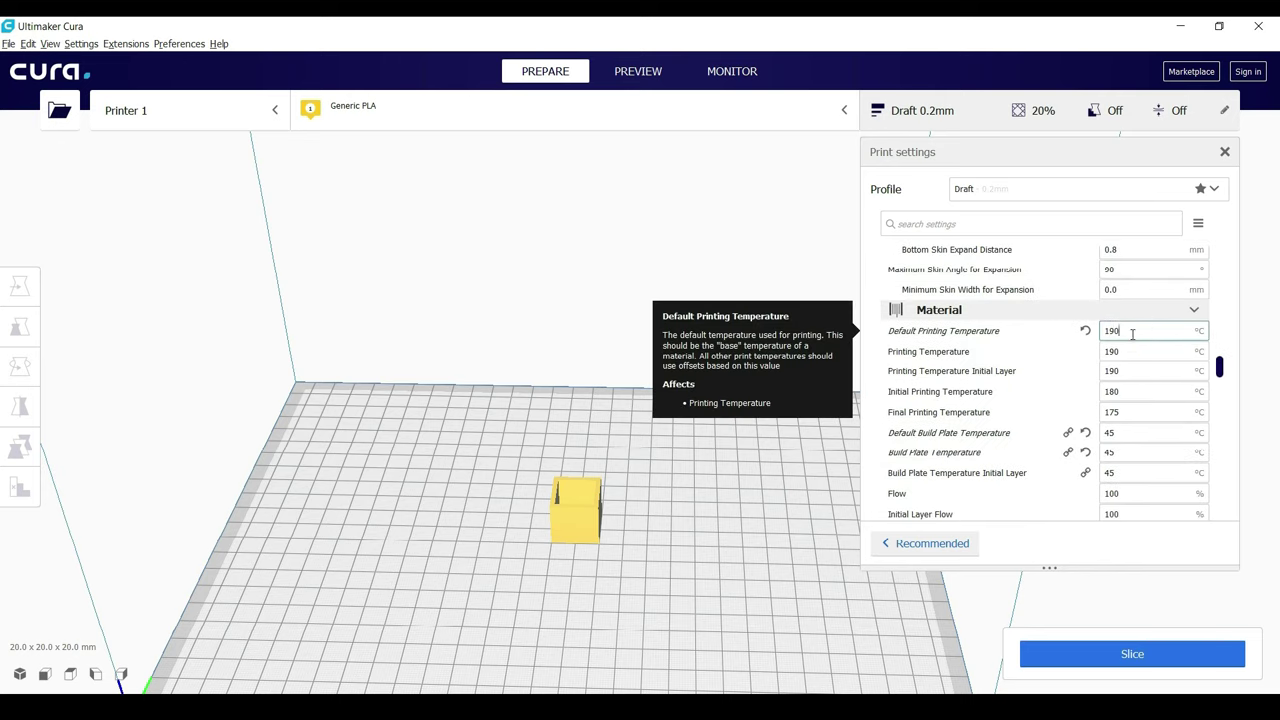
{"action": "key", "text": "BackSpace"}
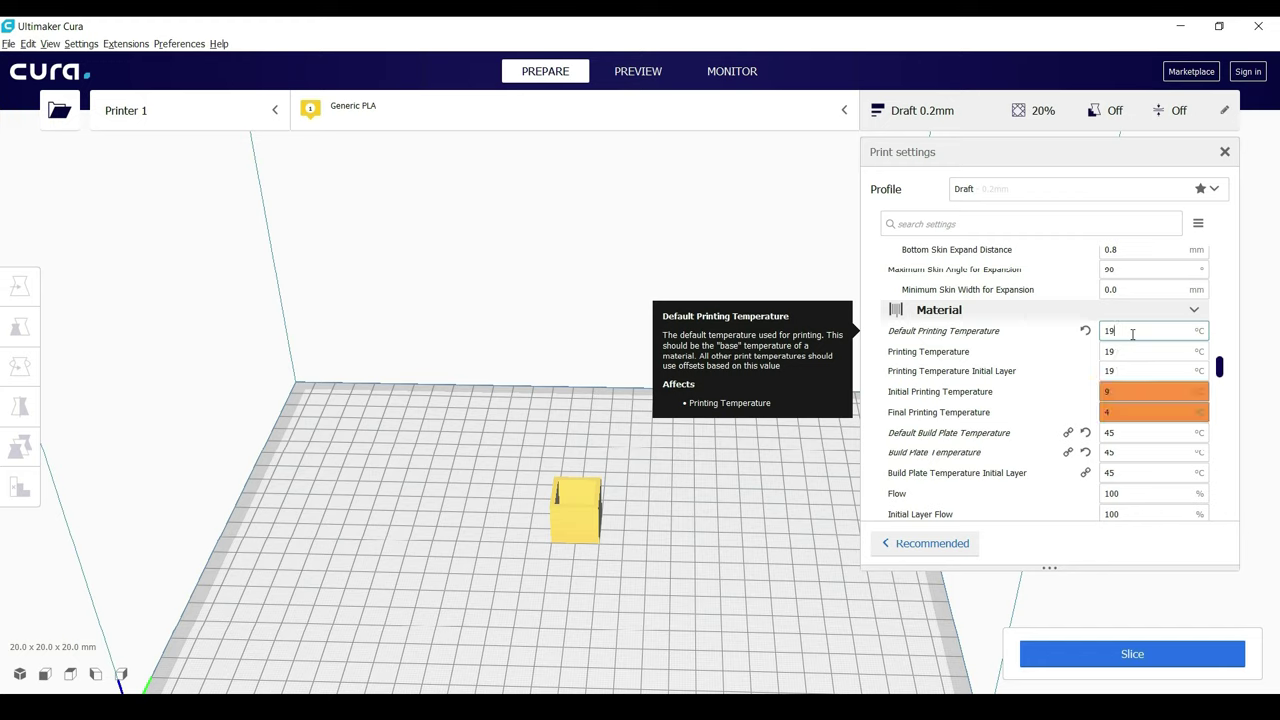
{"action": "type", "text": "0"}
{"action": "scroll", "coordinate": [1132, 334], "scroll_direction": "down", "scroll_amount": 3}
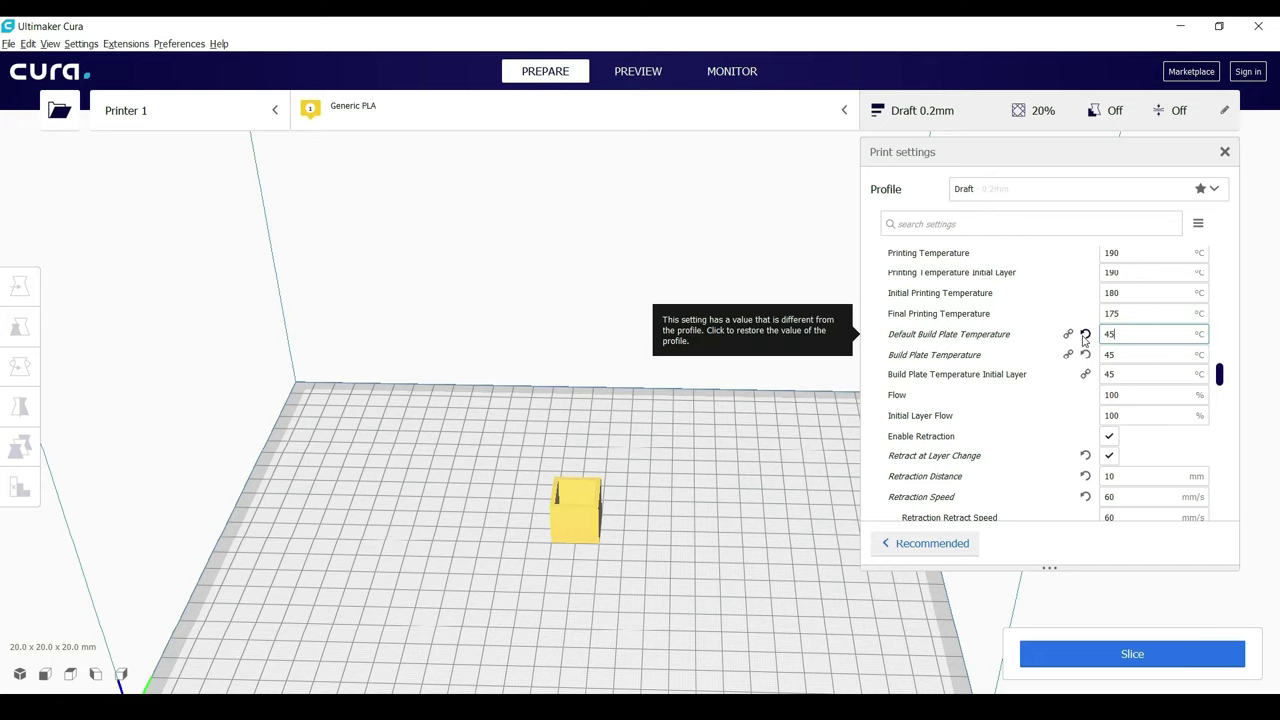
{"action": "scroll", "coordinate": [1054, 346], "scroll_direction": "down", "scroll_amount": 5}
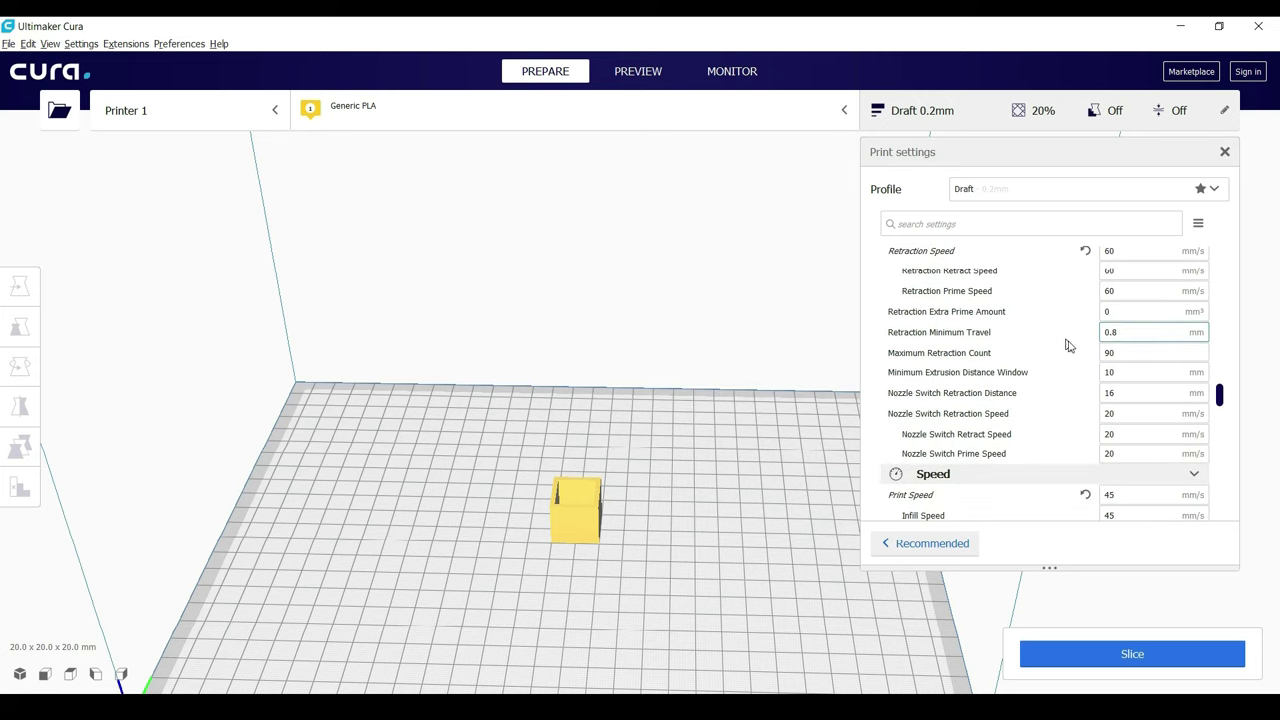
{"action": "scroll", "coordinate": [1094, 380], "scroll_direction": "down", "scroll_amount": 2}
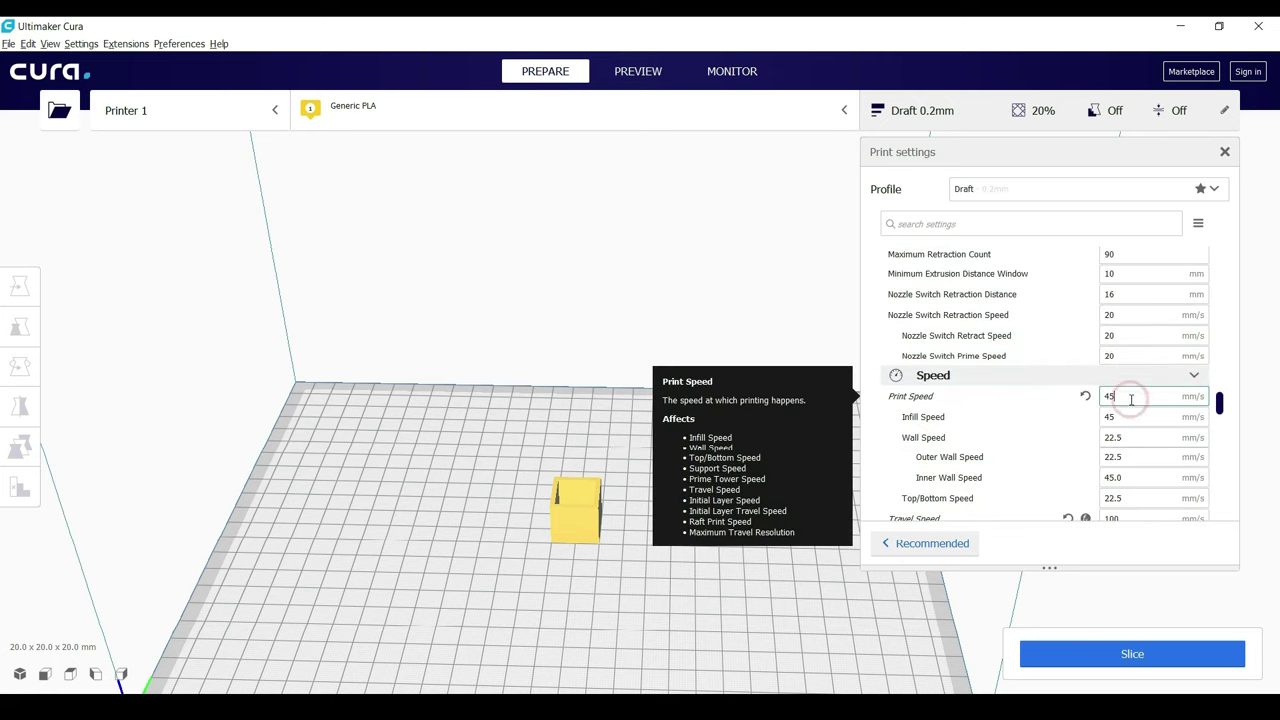
{"action": "double_click", "coordinate": [1131, 396]}
{"action": "scroll", "coordinate": [1139, 396], "scroll_direction": "down", "scroll_amount": 8}
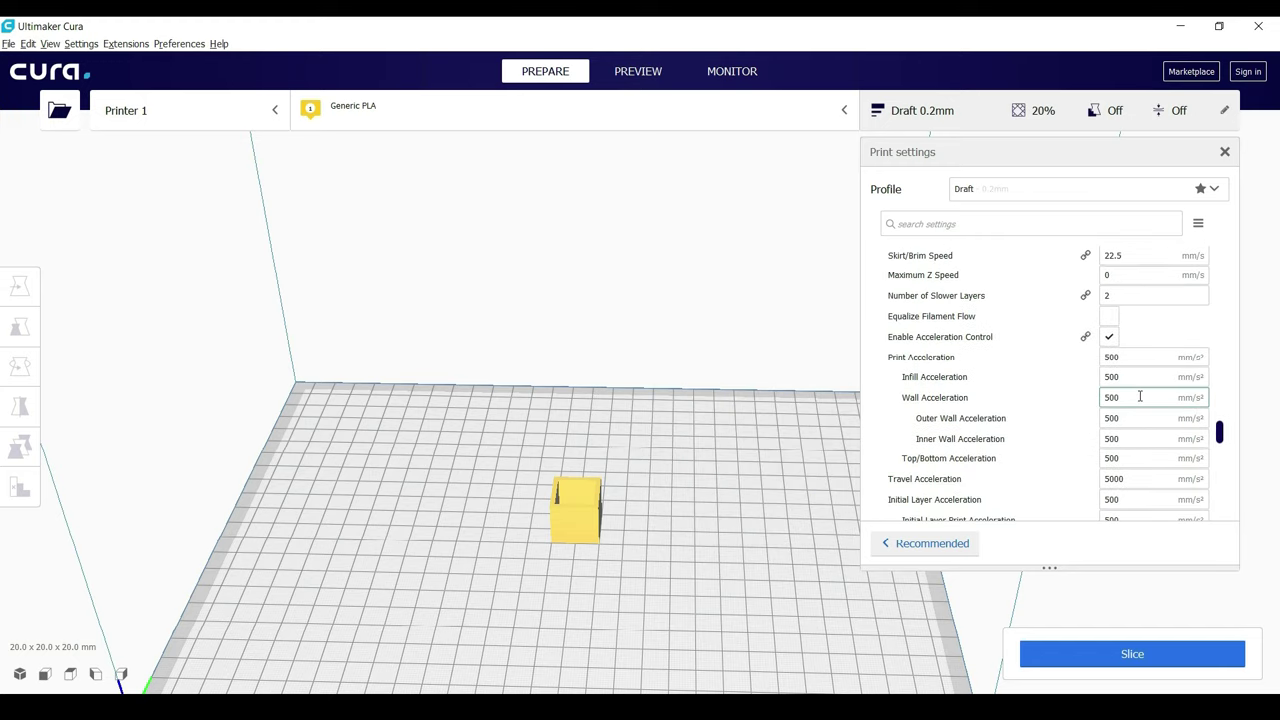
{"action": "scroll", "coordinate": [1139, 396], "scroll_direction": "down", "scroll_amount": 8}
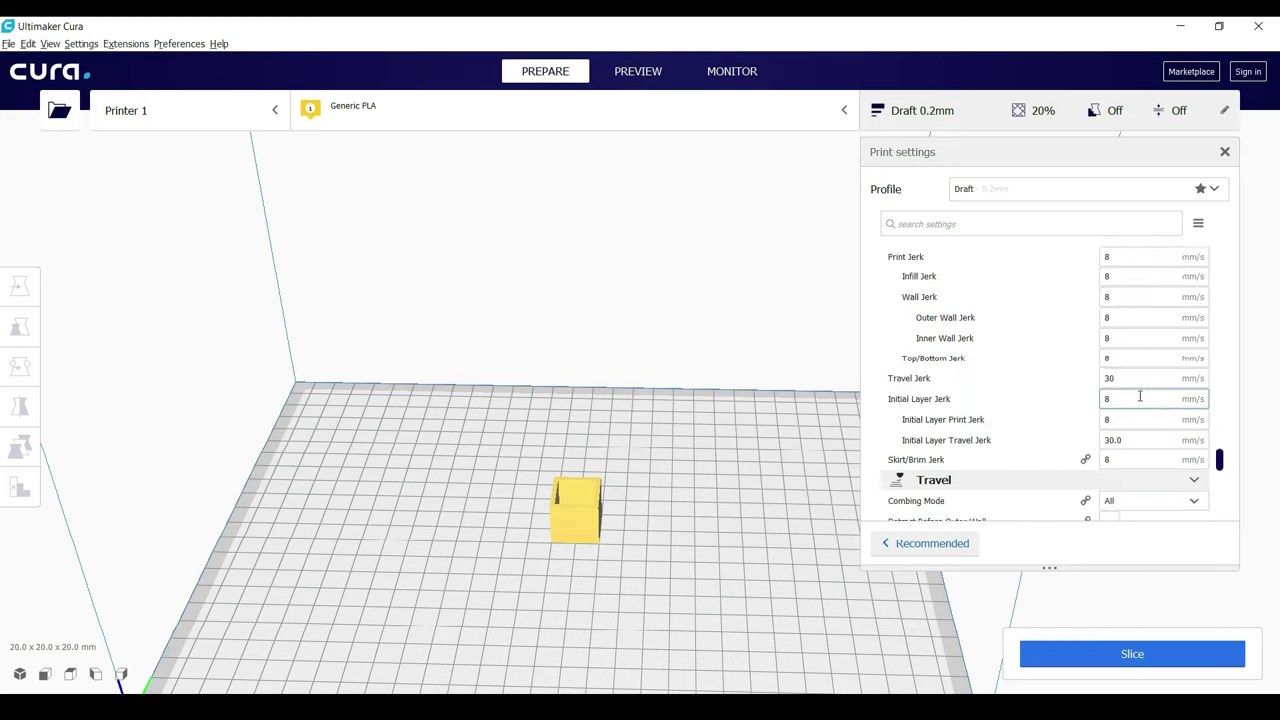
{"action": "scroll", "coordinate": [1139, 396], "scroll_direction": "down", "scroll_amount": 5}
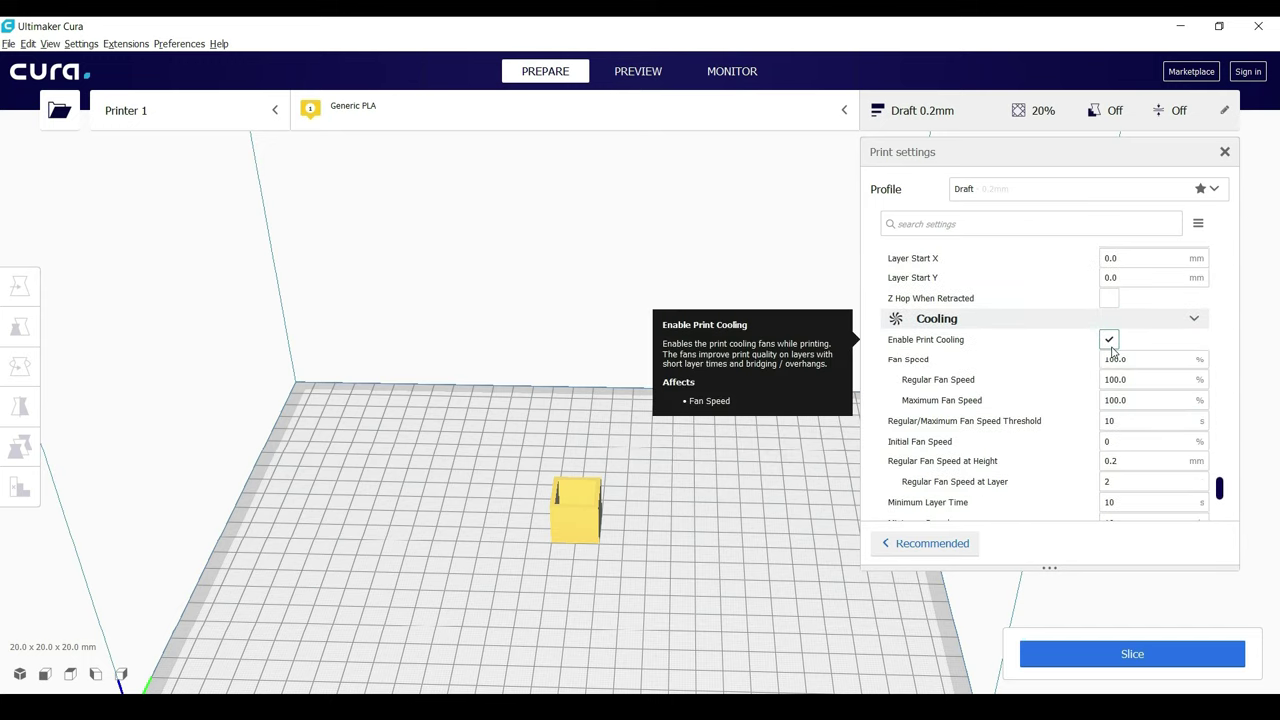
{"action": "scroll", "coordinate": [1112, 350], "scroll_direction": "down", "scroll_amount": 6}
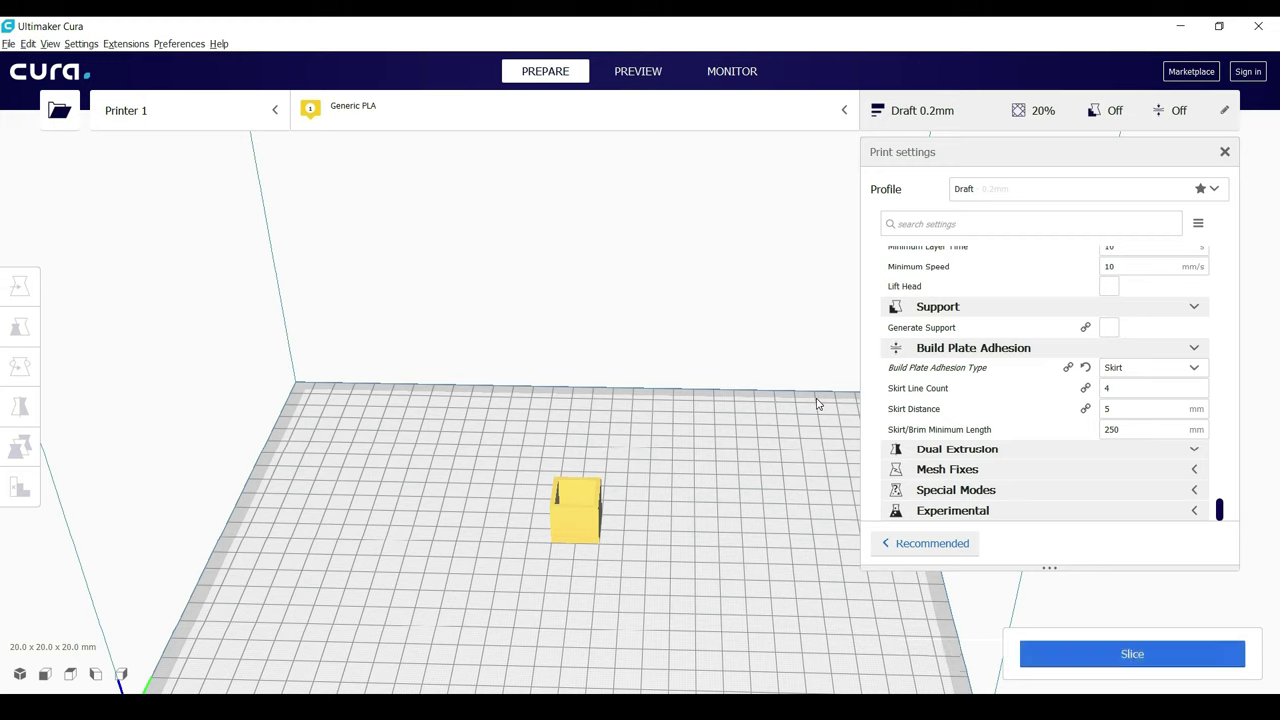
- Slice with Ctrl+P, preview layers down to a middle layer, and play the print simulation
{"action": "key", "text": "ctrl+p"}
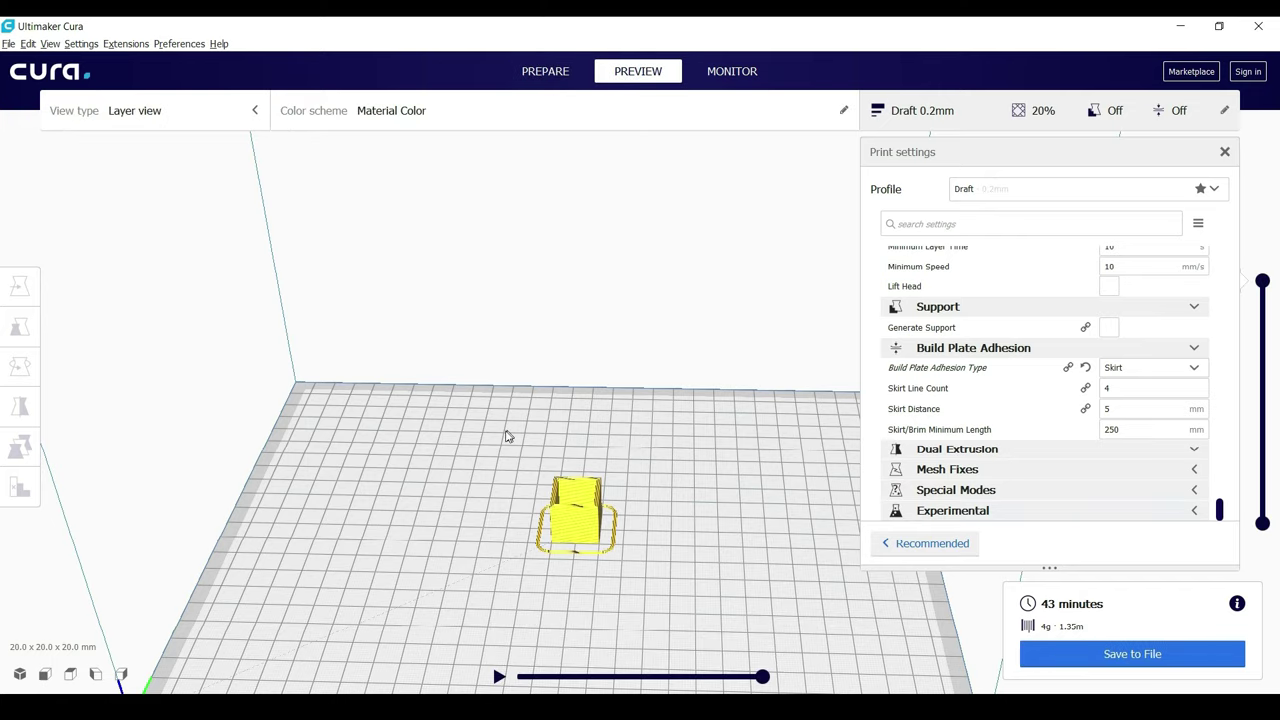
{"action": "right_click_drag", "start_coordinate": [633, 540], "coordinate": [783, 326]}
{"action": "left_click_drag", "start_coordinate": [1264, 282], "coordinate": [1266, 410]}
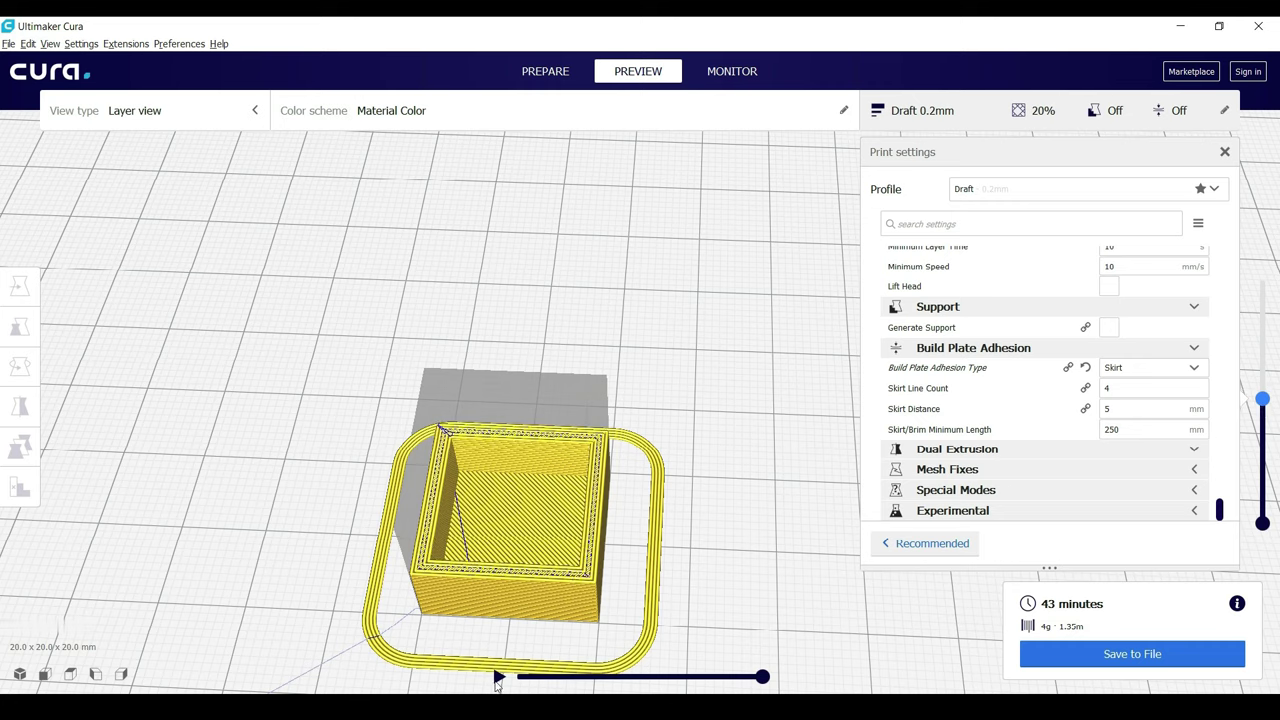
{"action": "left_click", "coordinate": [498, 678]}
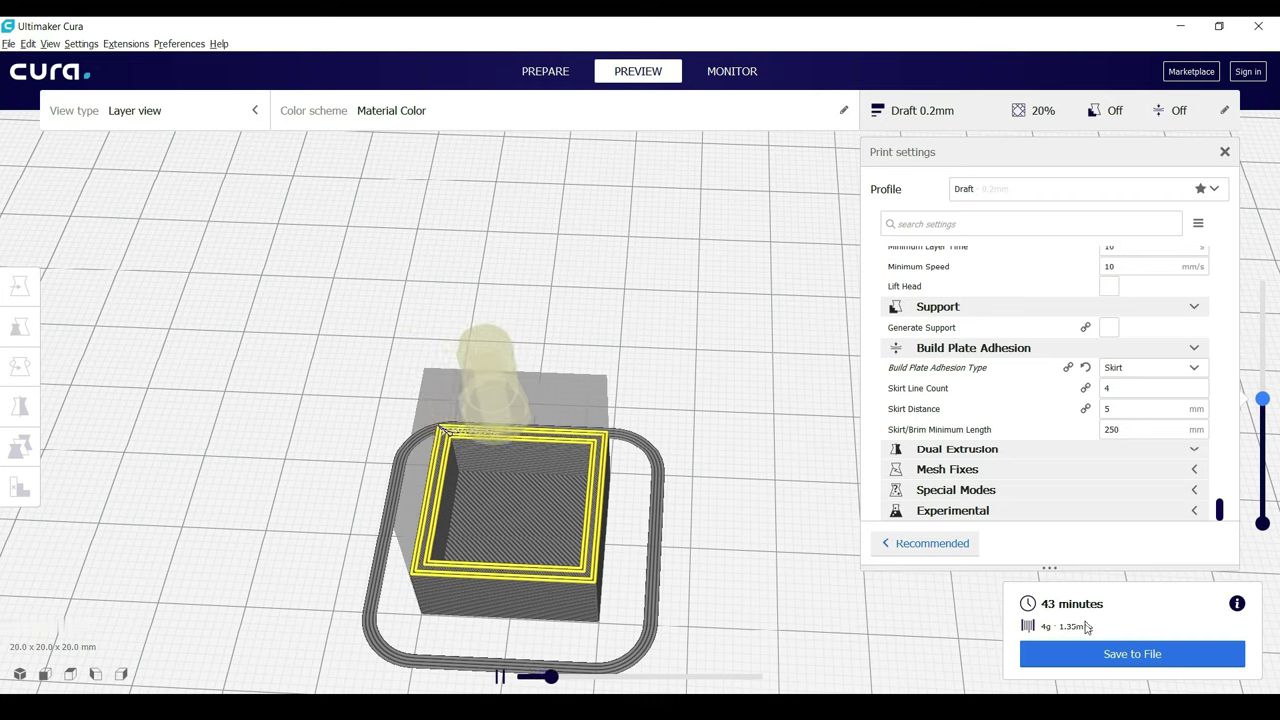
- Save the sliced print to the Desktop as the G-code file Box V1
{"action": "left_click", "coordinate": [1100, 653]}
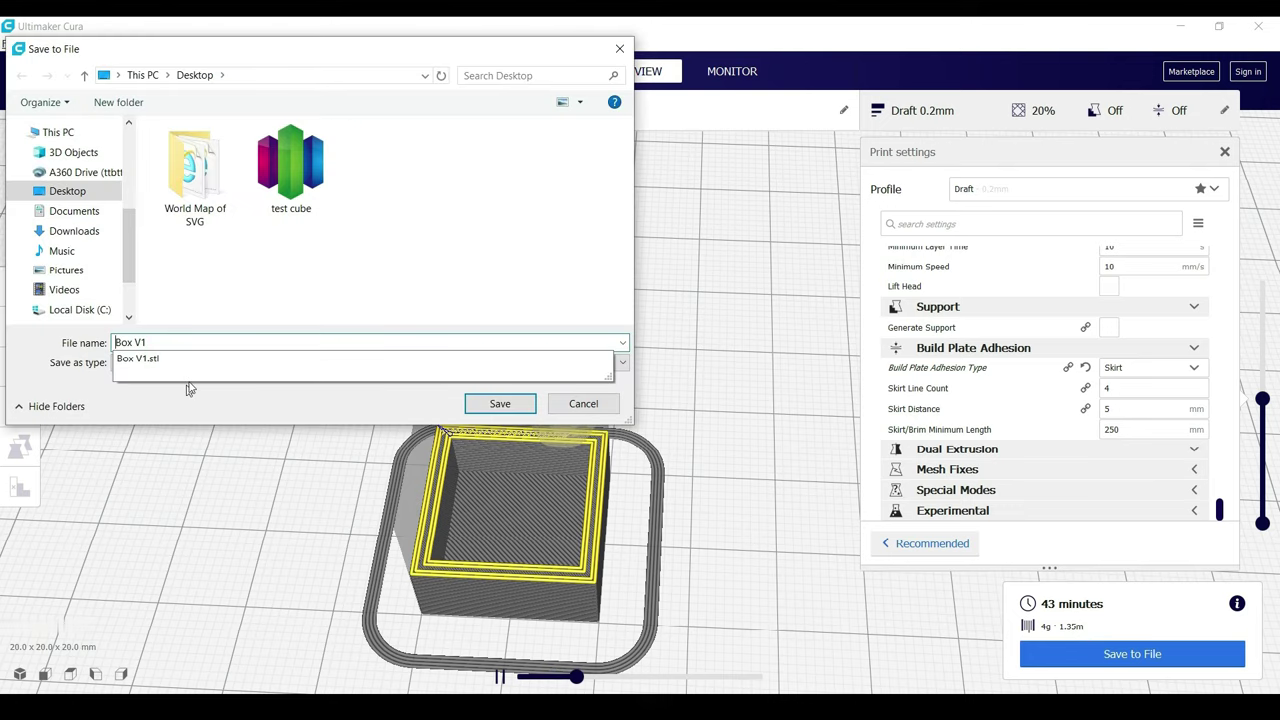
{"action": "left_click", "coordinate": [229, 338]}
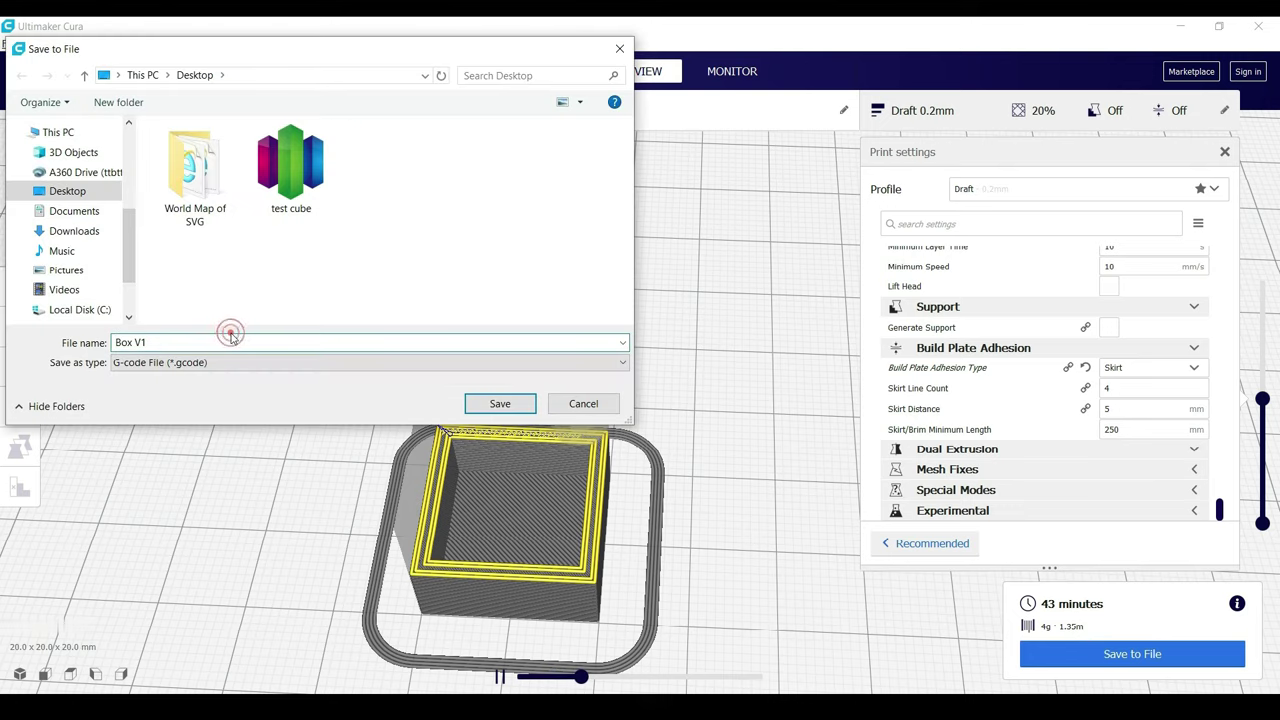
{"action": "left_click", "coordinate": [512, 410]}
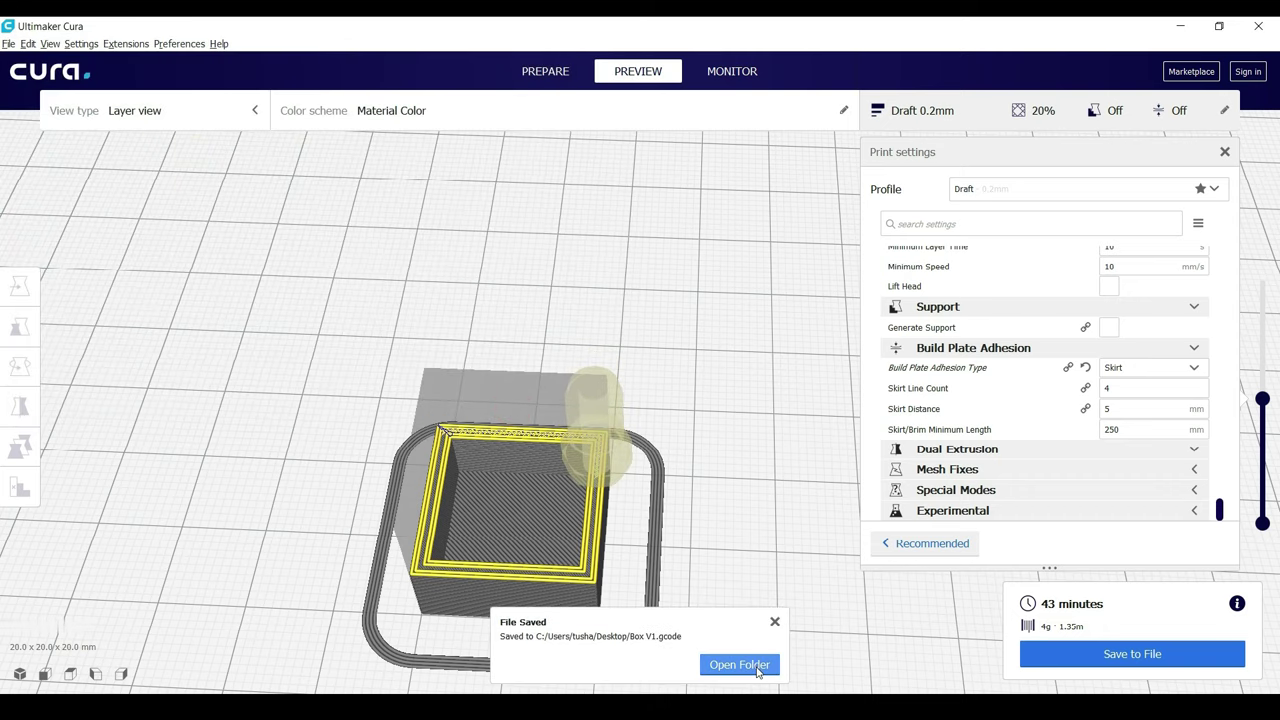
- Open Box V1.gcode from the saved folder and scroll down through its G-code commands
{"action": "left_click", "coordinate": [757, 672]}
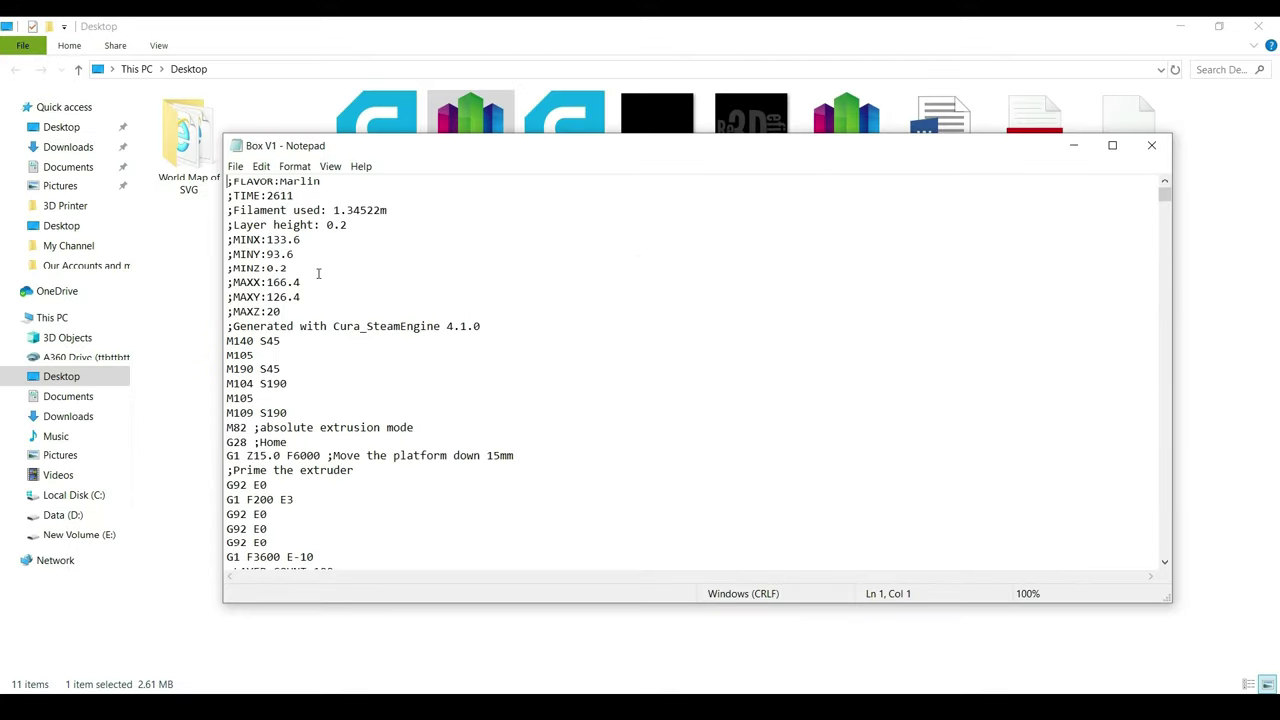
{"action": "scroll", "coordinate": [318, 273], "scroll_direction": "down", "scroll_amount": 17}
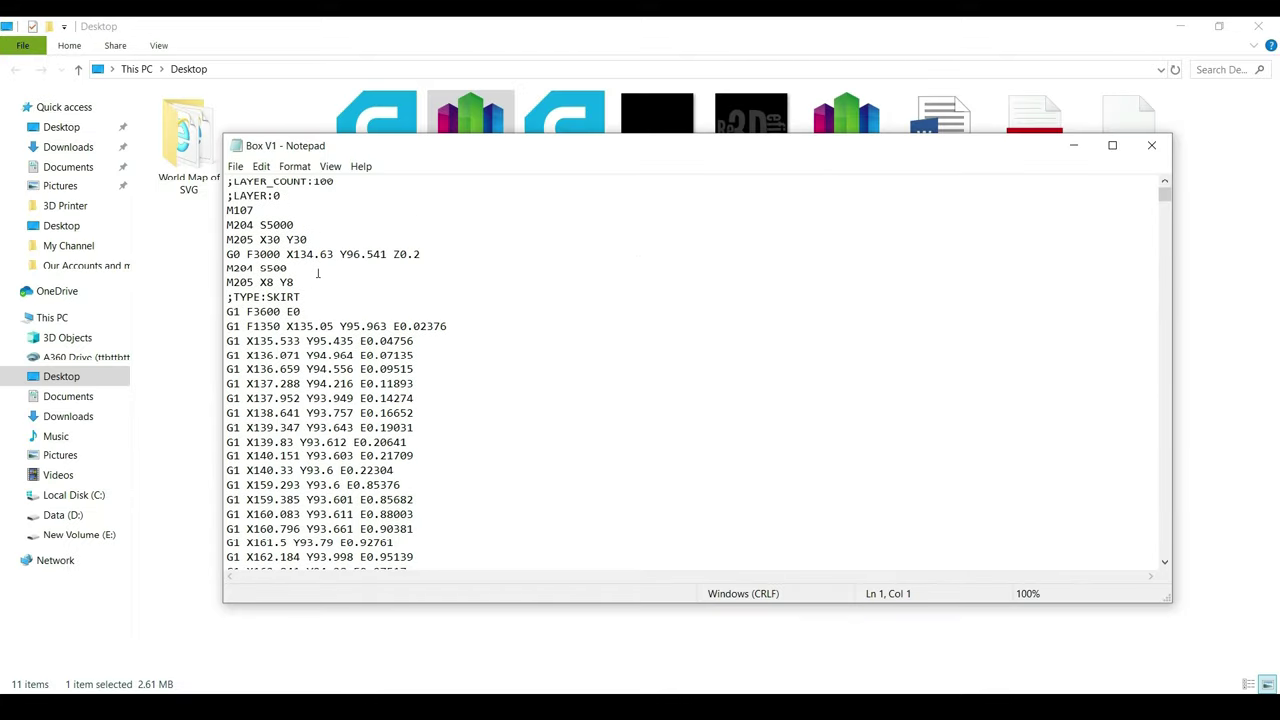
{"action": "scroll", "coordinate": [318, 273], "scroll_direction": "down", "scroll_amount": 12}
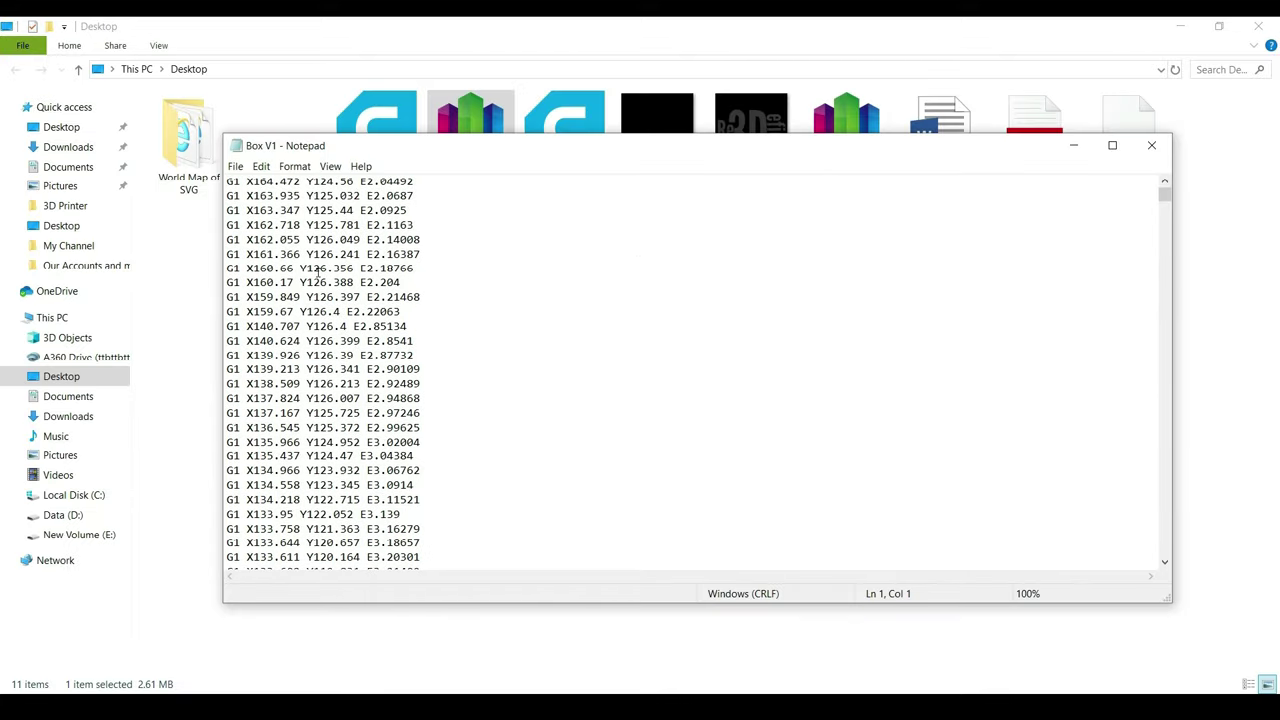